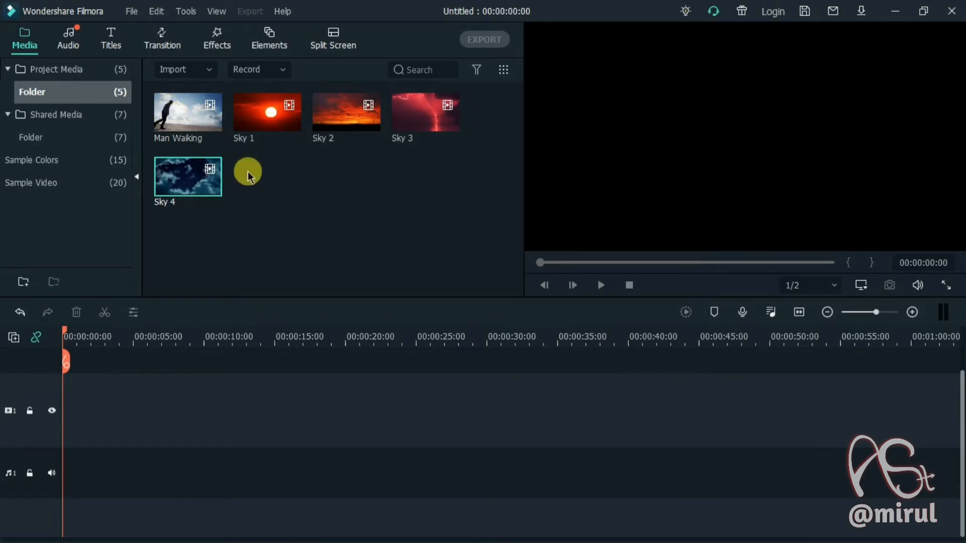
Place the Man Walking clip at the start of video track 1, keeping the project settings at 1920 x 1080 25fps
click(248, 171)
drag(192, 216, 39, 414)
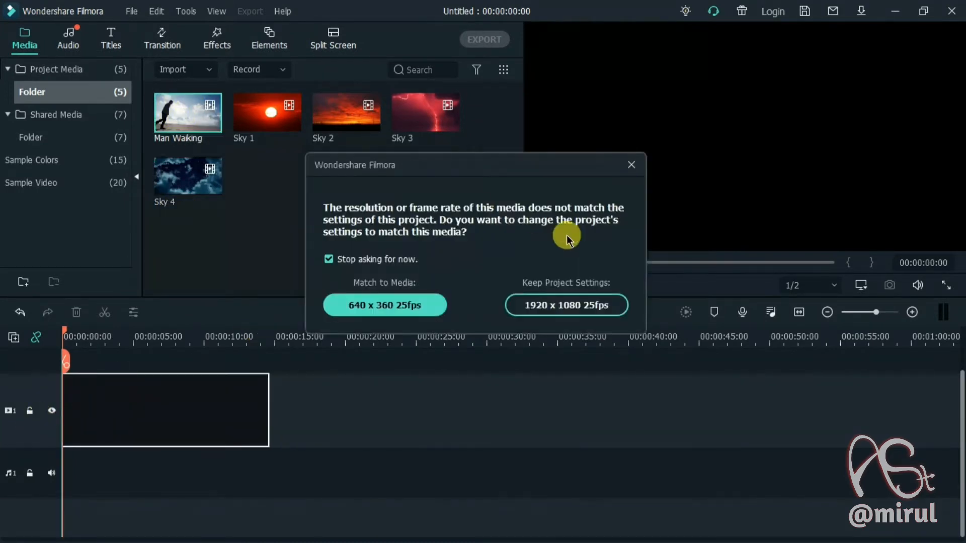
click(563, 241)
drag(54, 340, 64, 375)
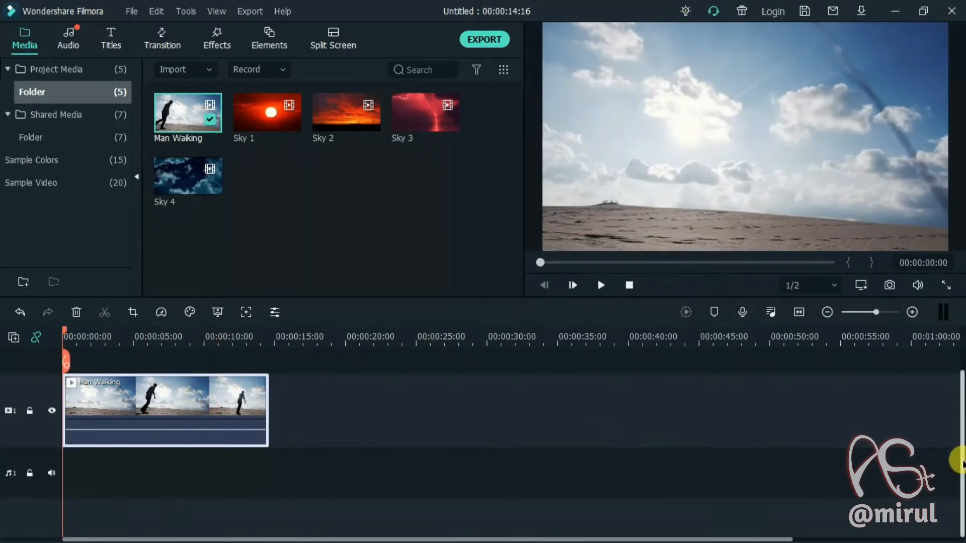
drag(962, 461, 962, 414)
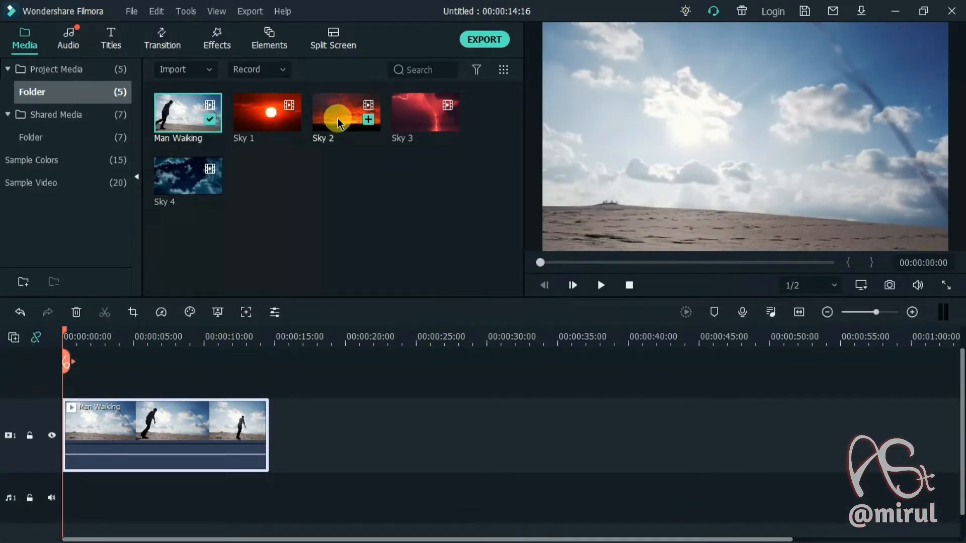
Add the Sky 2 clip on the track above Man Walking, starting at 00:00:03:10, and preview the footage
drag(339, 119, 144, 422)
key(space)
key(space)
key(space)
Split the Sky 2 clip at 00:00:08:22 and delete the part after the cut
drag(110, 332, 188, 330)
click(55, 422)
click(188, 362)
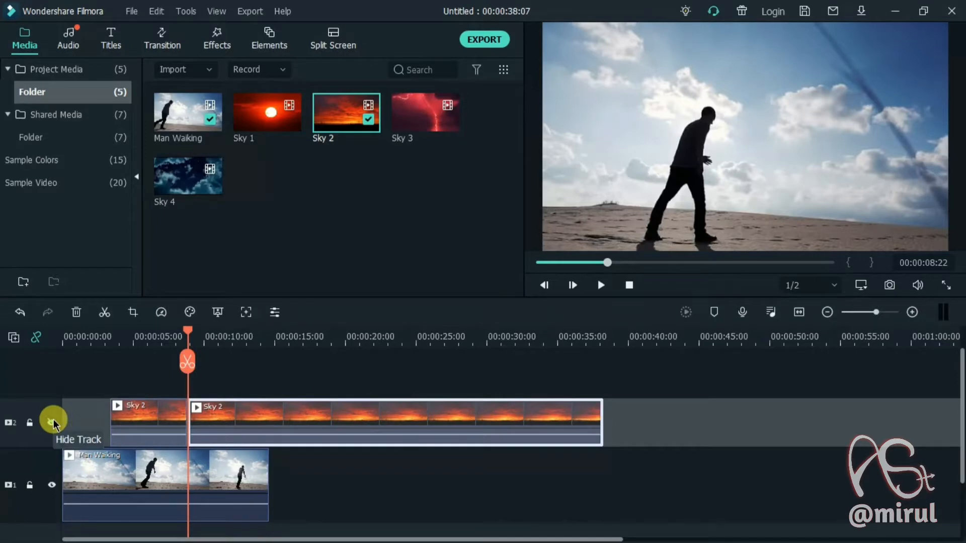
key(Delete)
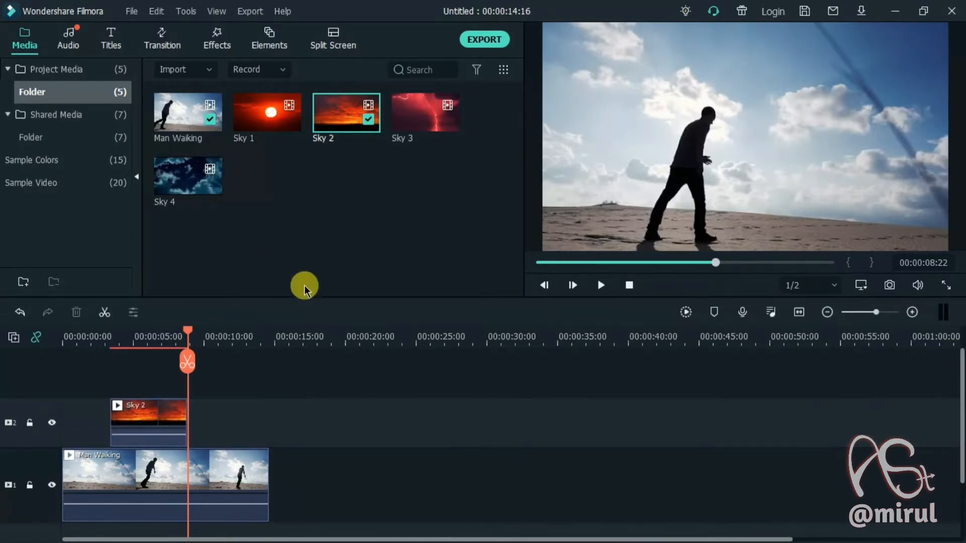
Set the blending mode of the Sky 2 clip to Multiply
drag(186, 325, 128, 347)
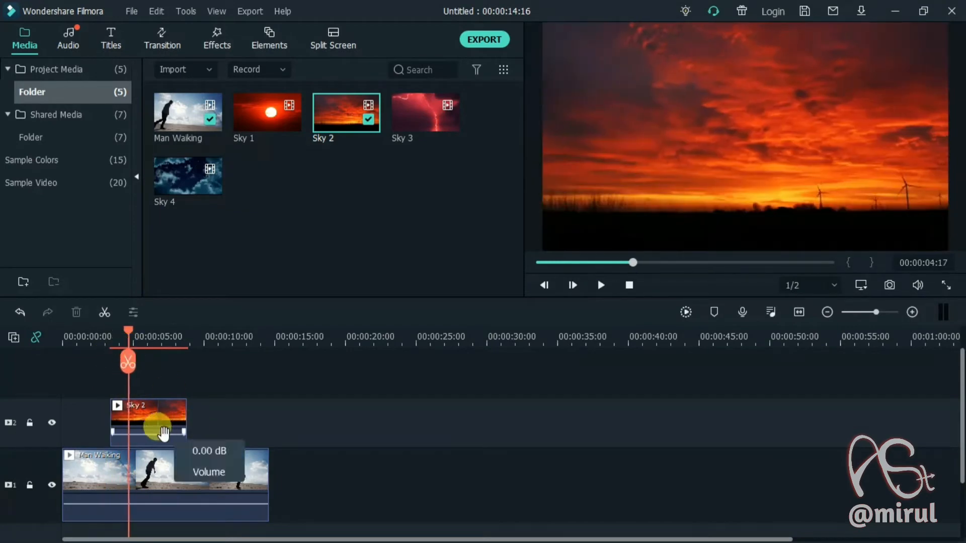
click(156, 409)
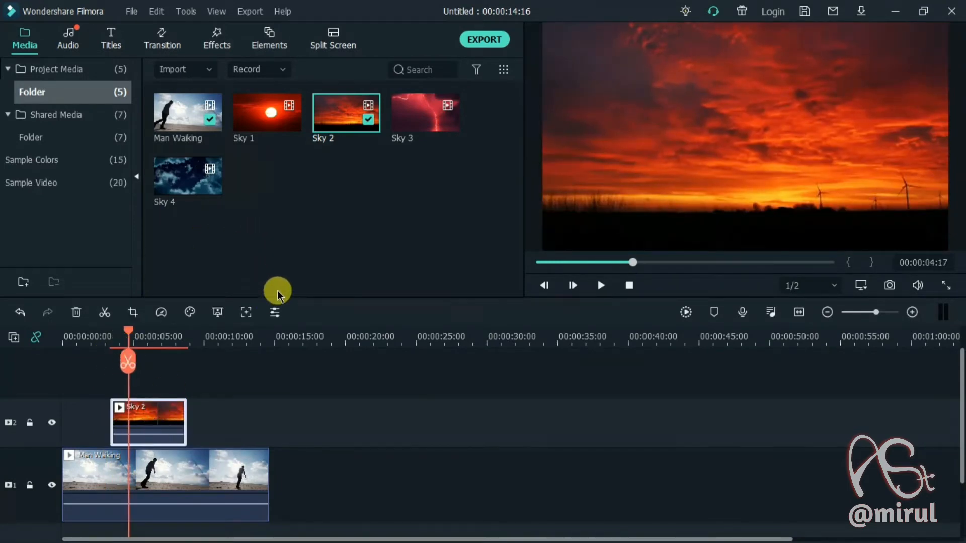
click(275, 312)
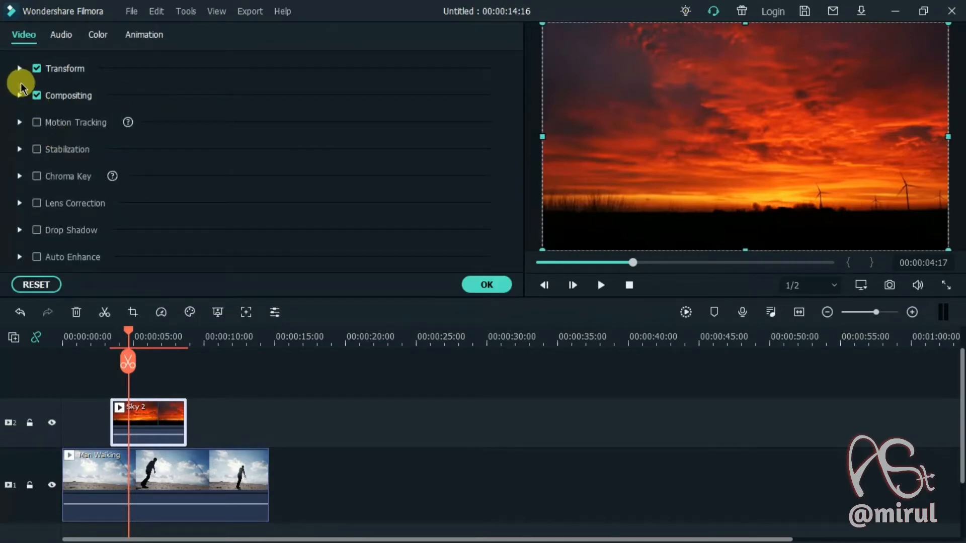
click(20, 95)
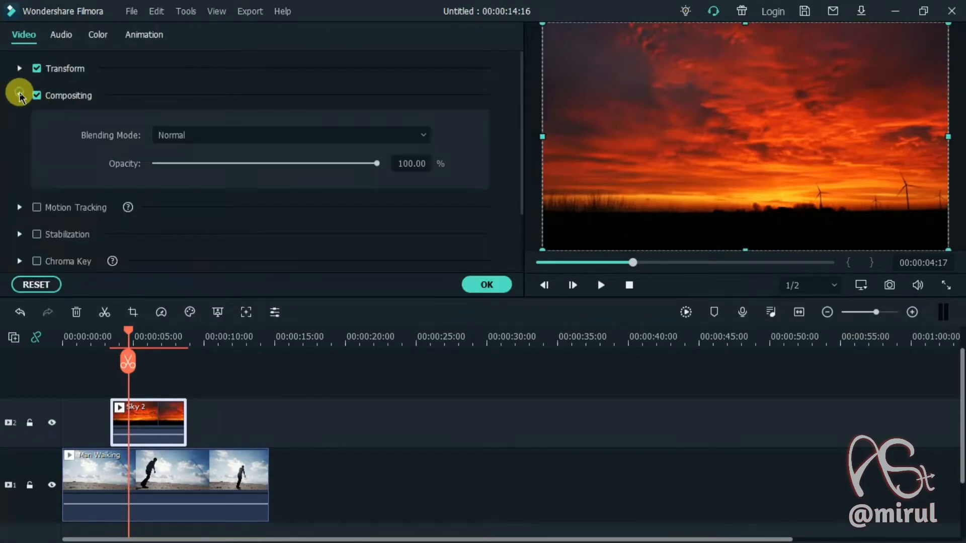
click(250, 138)
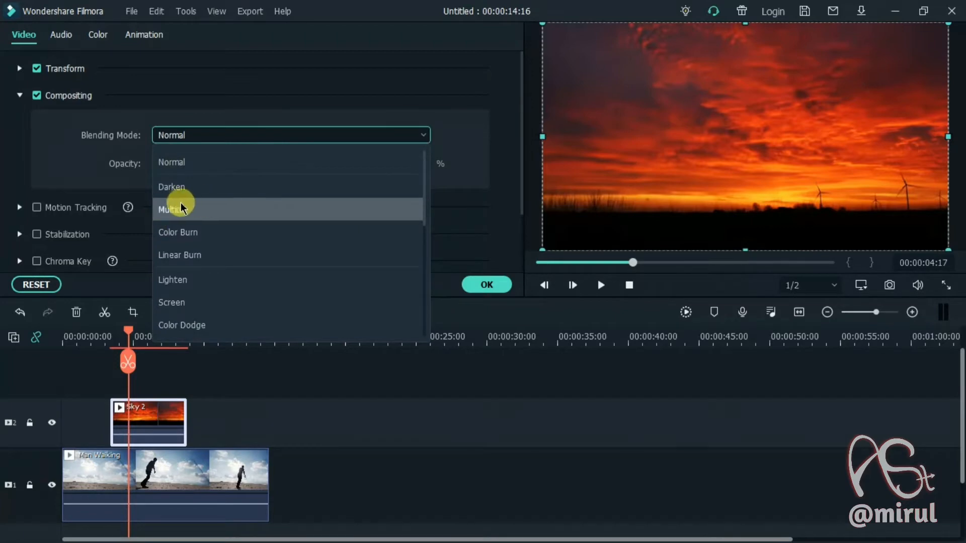
click(204, 211)
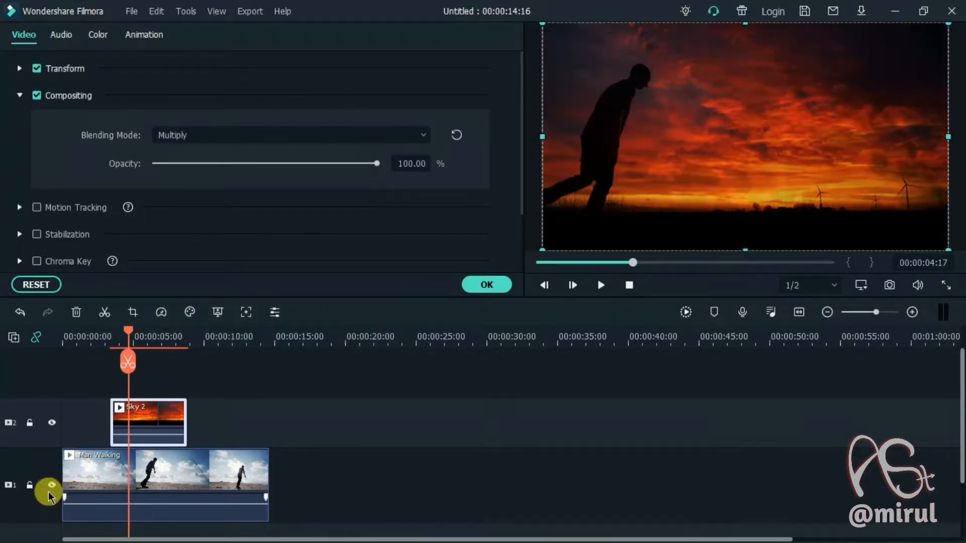
Split the Man Walking clip at 00:00:03:10, where the Sky 2 clip begins
mouse_move(129, 341)
mouse_down()
mouse_move(102, 342)
mouse_move(117, 341)
mouse_move(111, 334)
mouse_up()
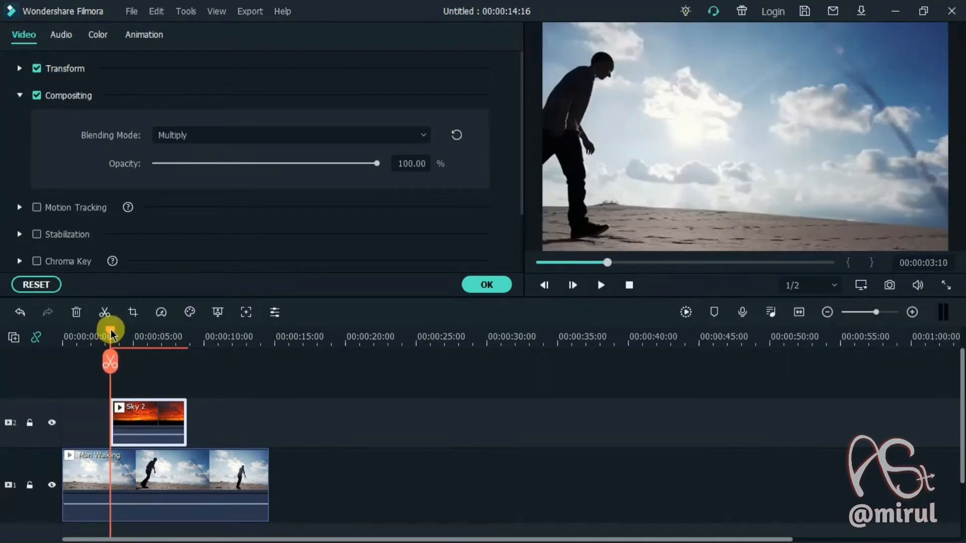
key(Right)
key(Left)
key(Right)
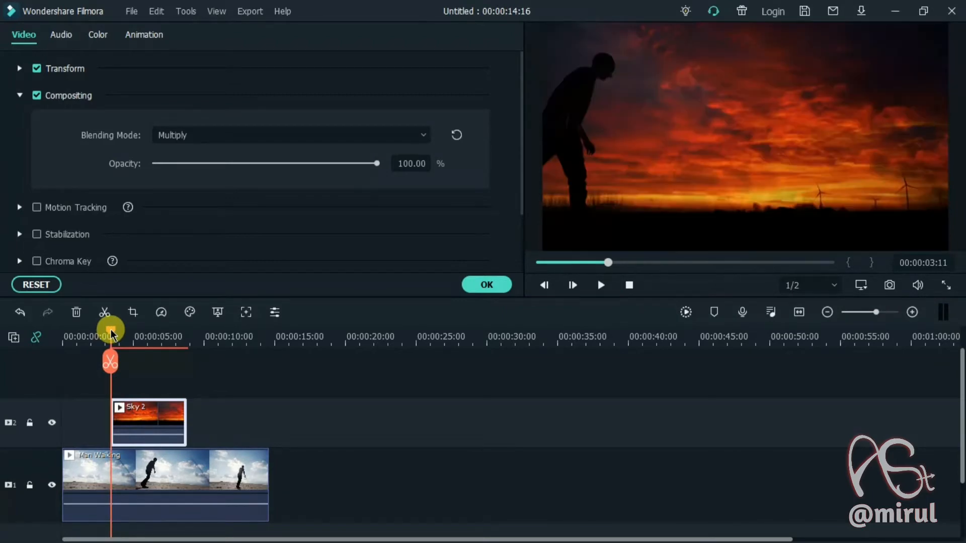
key(Left)
key(Right)
key(Left)
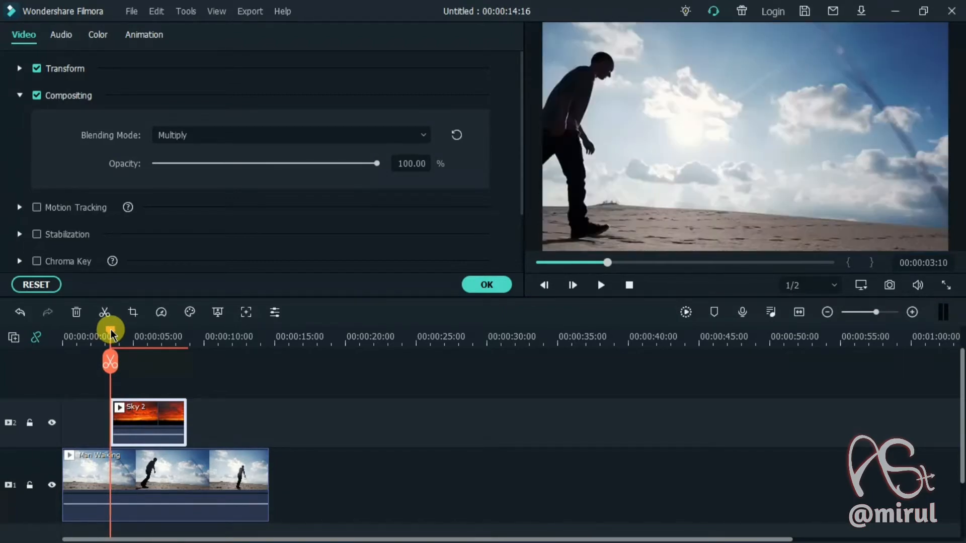
key(ctrl+b)
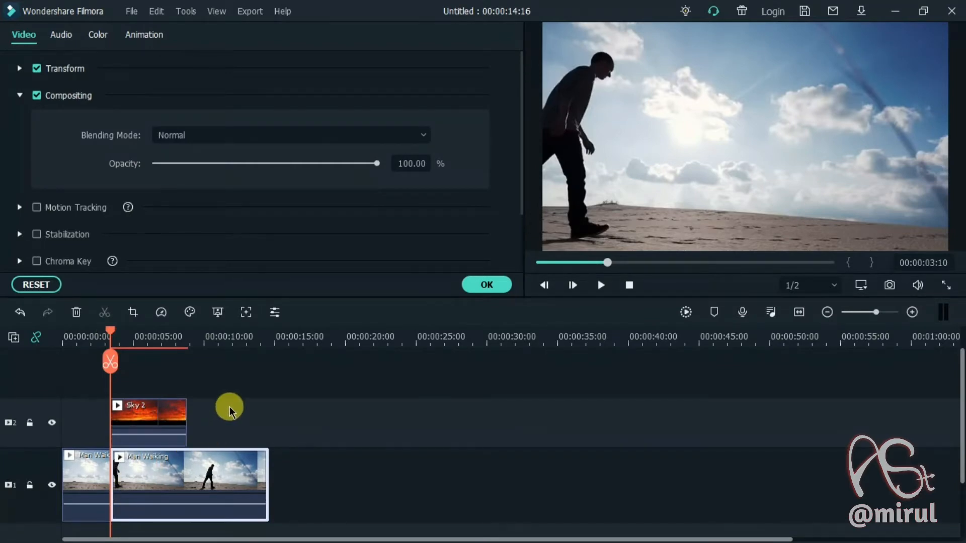
Split the Man Walking clip at 00:00:08:22, where the Sky 2 clip ends, and close the clip settings
key(space)
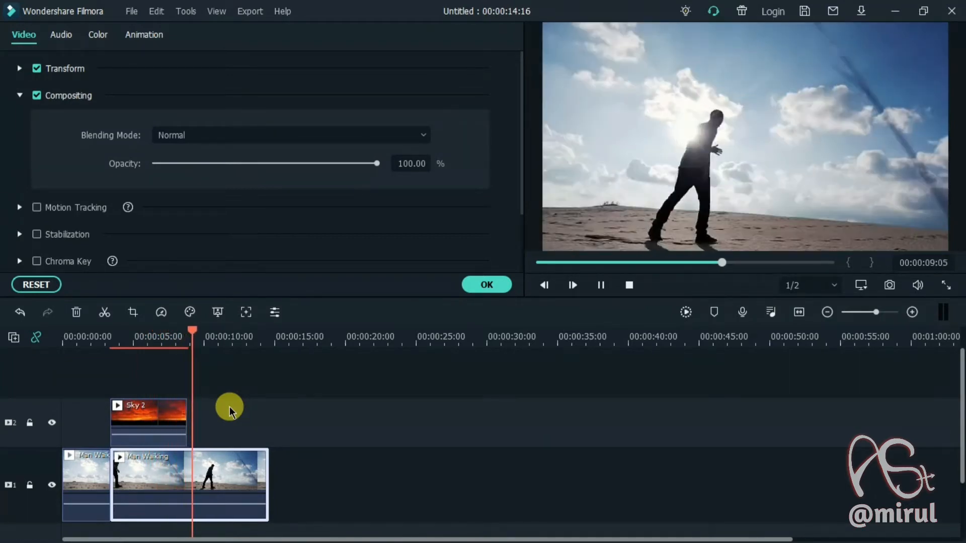
key(space)
drag(197, 329, 189, 330)
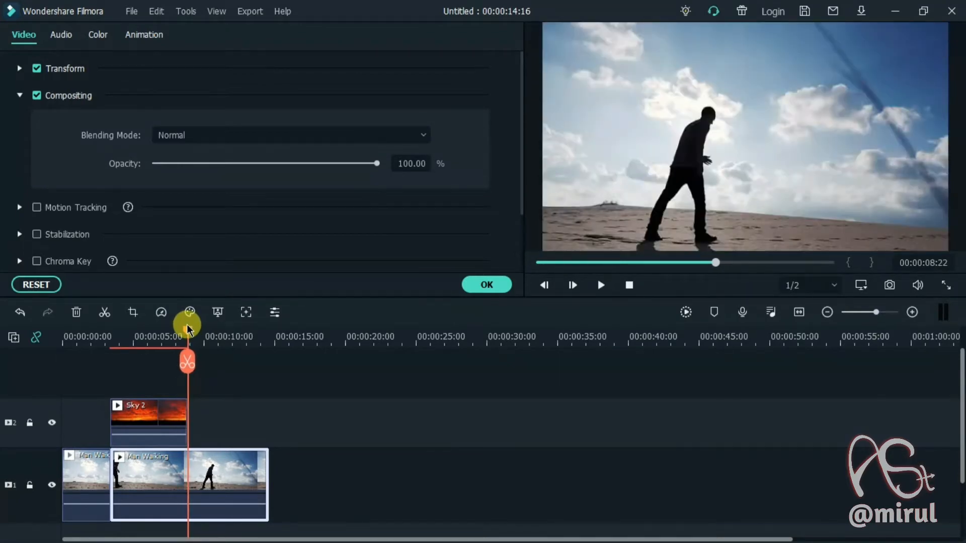
key(ctrl+b)
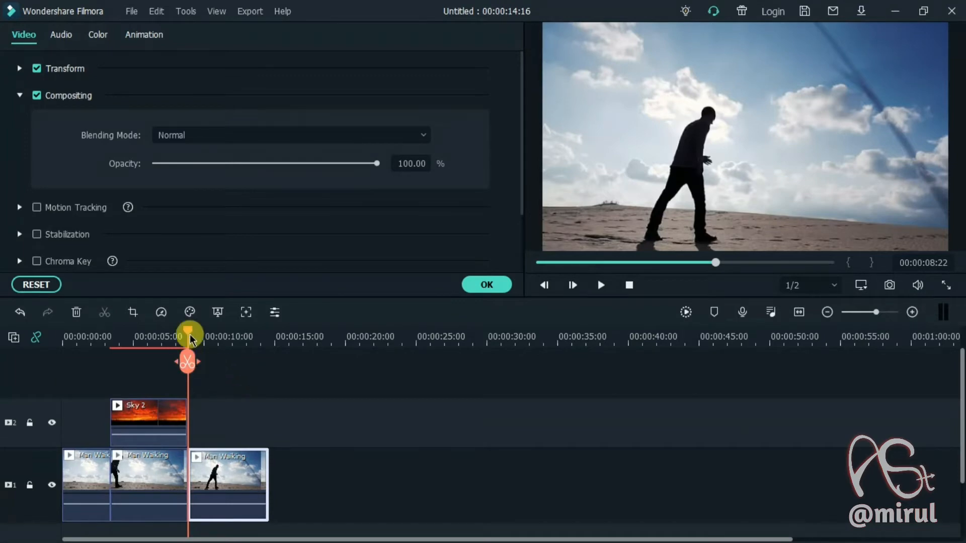
drag(187, 336, 137, 346)
click(486, 284)
Delete the first and last Man Walking pieces, and move the middle piece together with Sky 2 to the timeline start
click(230, 456)
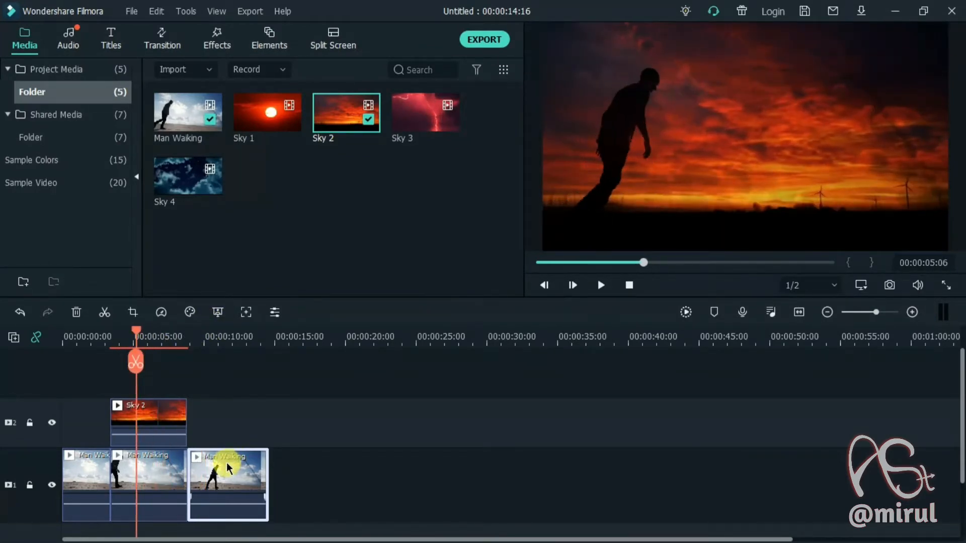
key(Delete)
click(72, 472)
key(Delete)
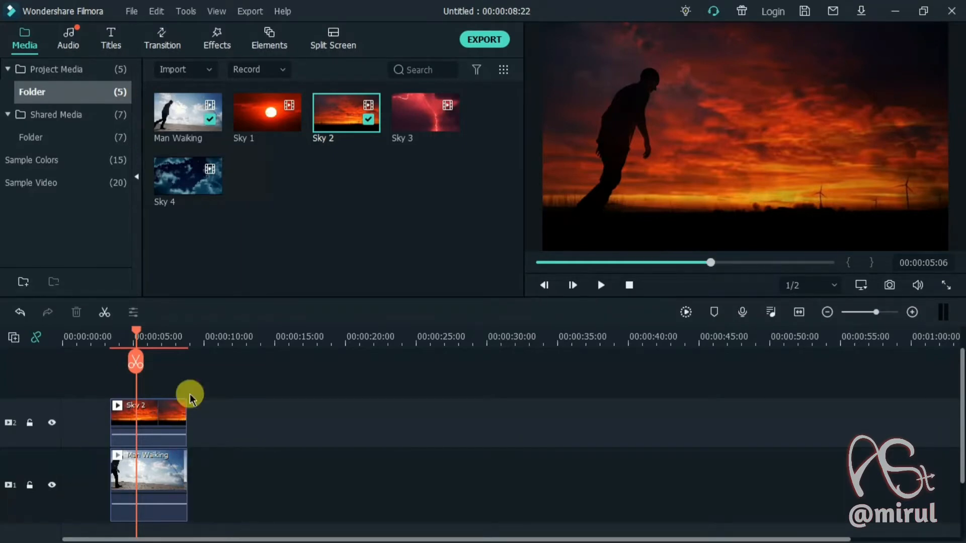
drag(196, 393, 132, 488)
drag(128, 493, 77, 492)
drag(134, 331, 123, 331)
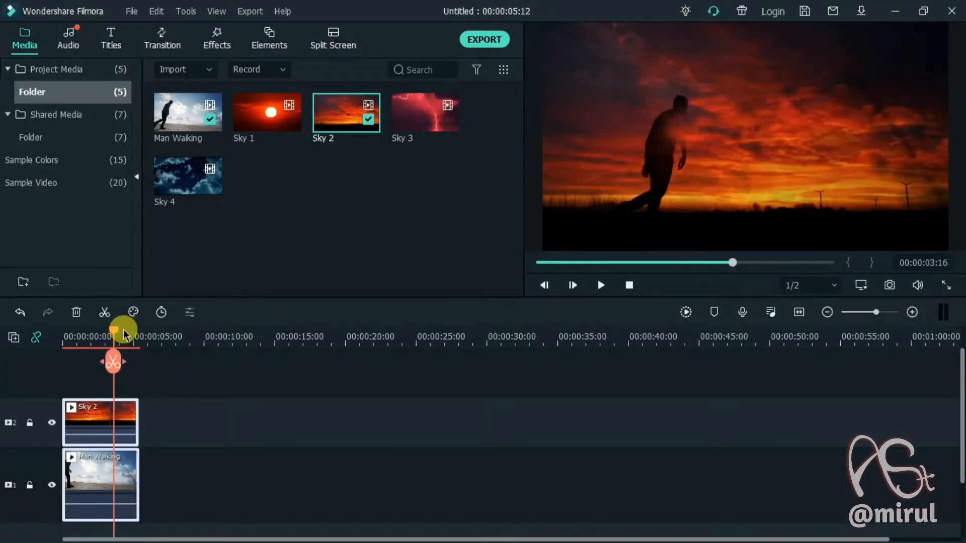
Export the composite as an MP4 file named "1st One"
click(480, 40)
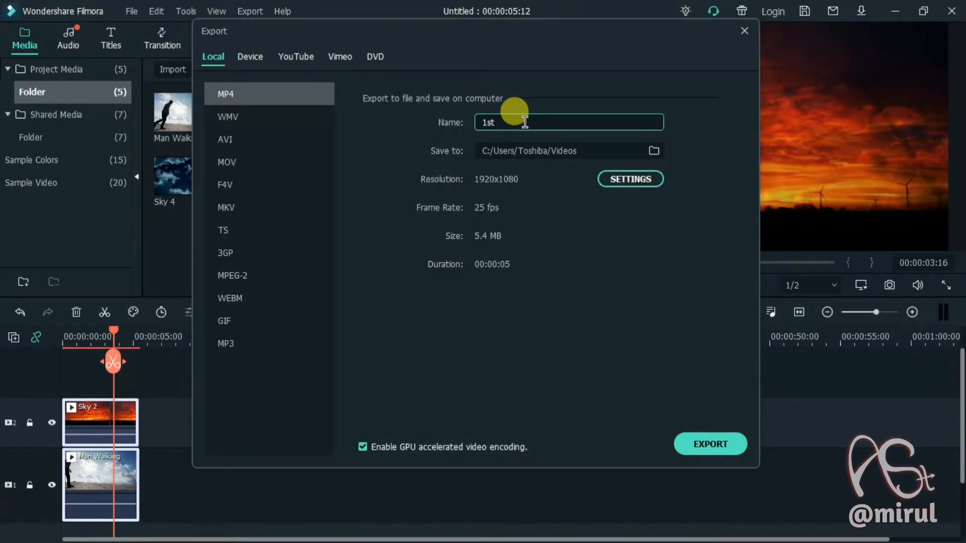
click(525, 122)
text(1st One)
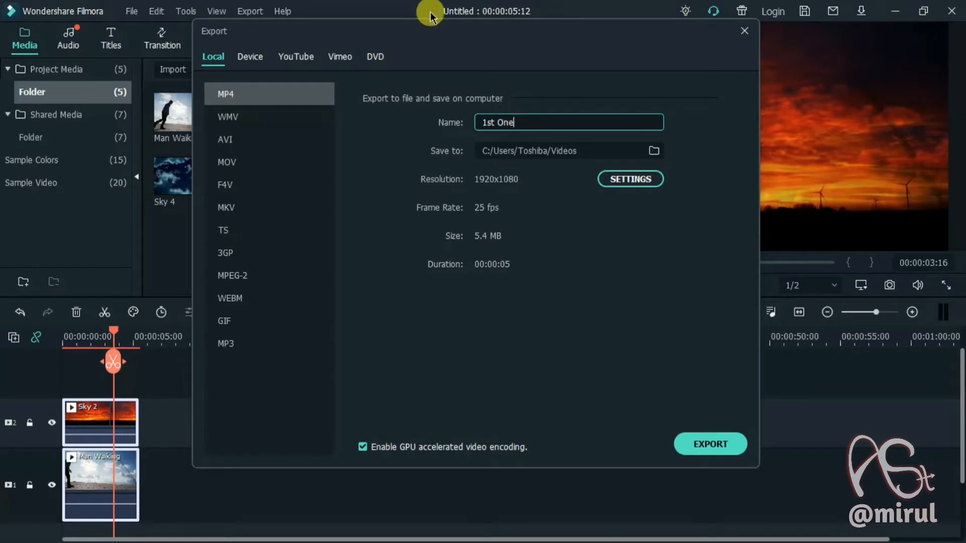
click(693, 446)
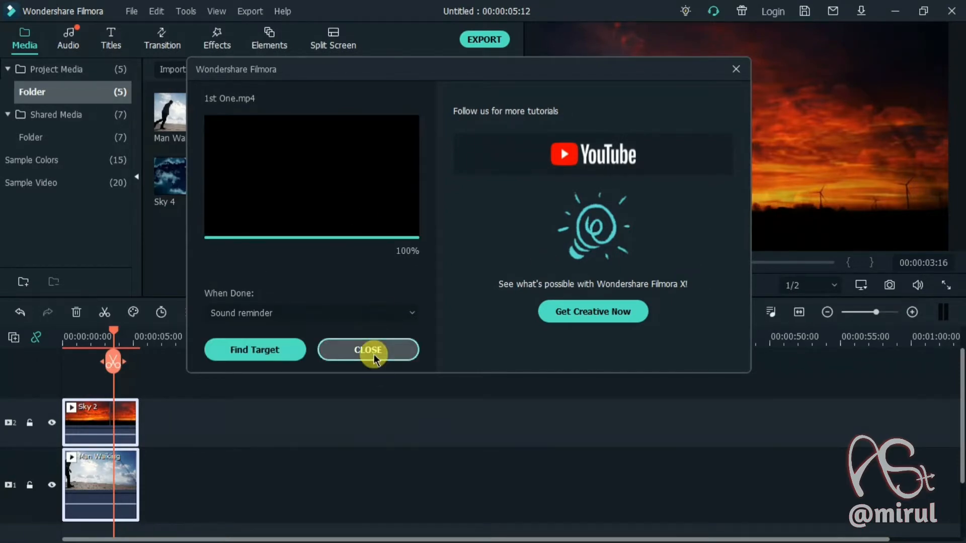
click(371, 350)
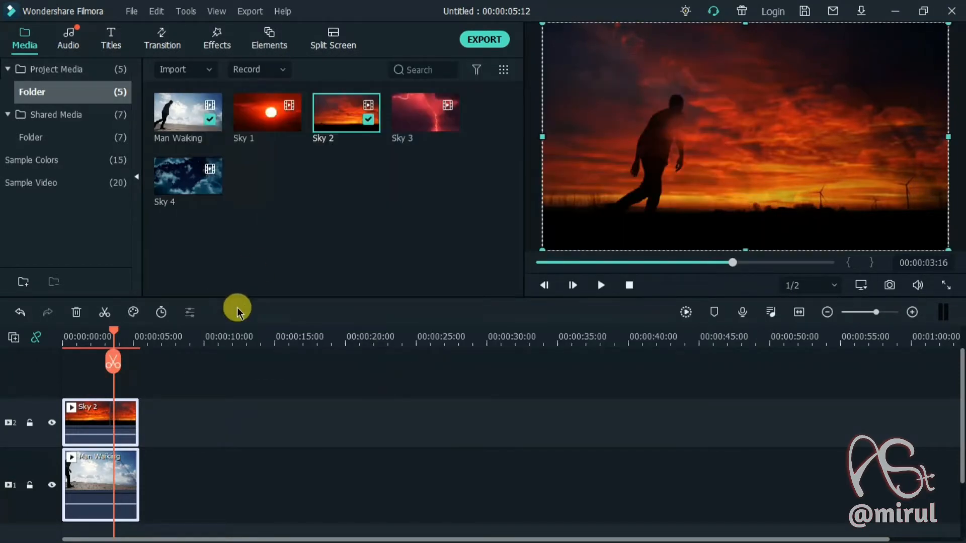
Undo the move and deletions of the Man Walking pieces, and delete the middle piece together with Sky 2
key(ctrl+z)
key(ctrl+z)
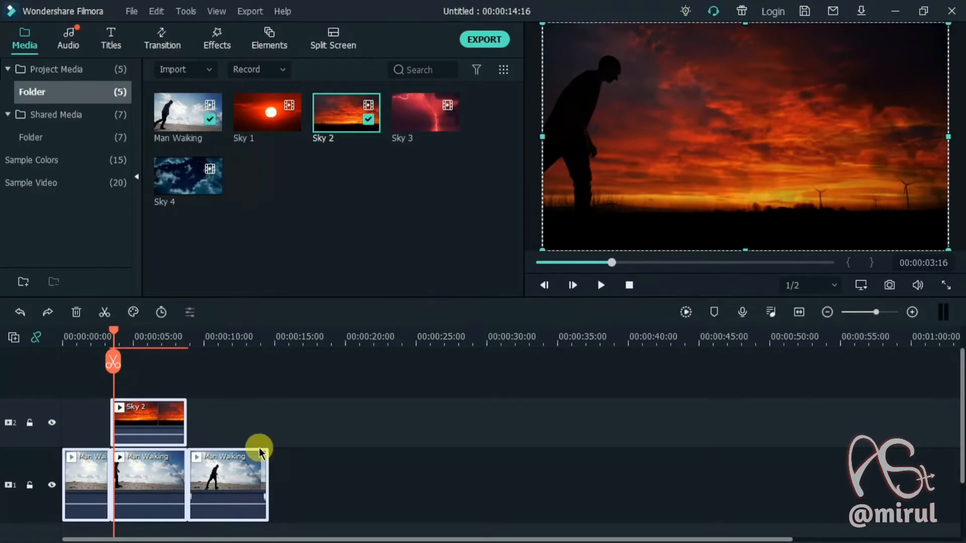
ctrl+click(150, 499)
drag(150, 499, 344, 416)
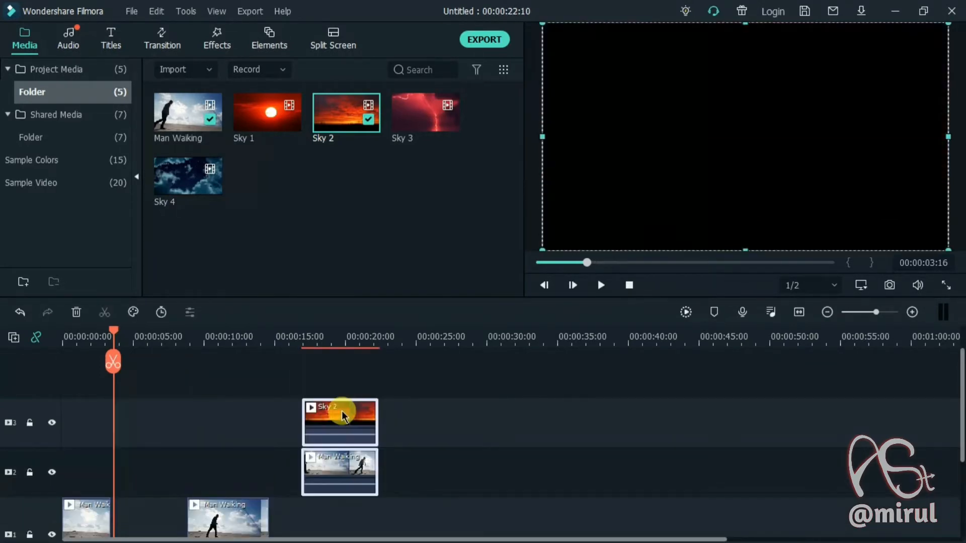
key(Delete)
drag(955, 429, 959, 460)
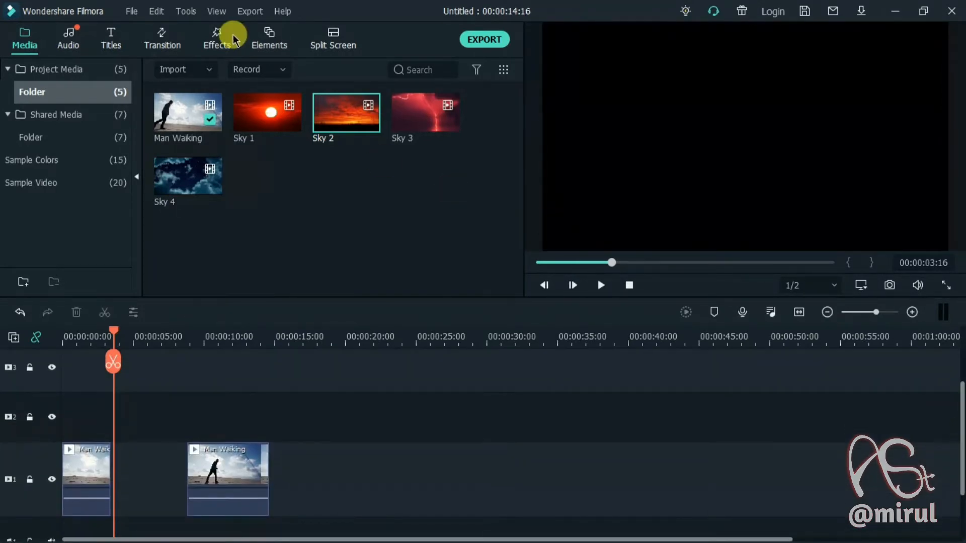
Import the exported 1st One video and place it in the gap between the two Man Walking pieces
click(198, 68)
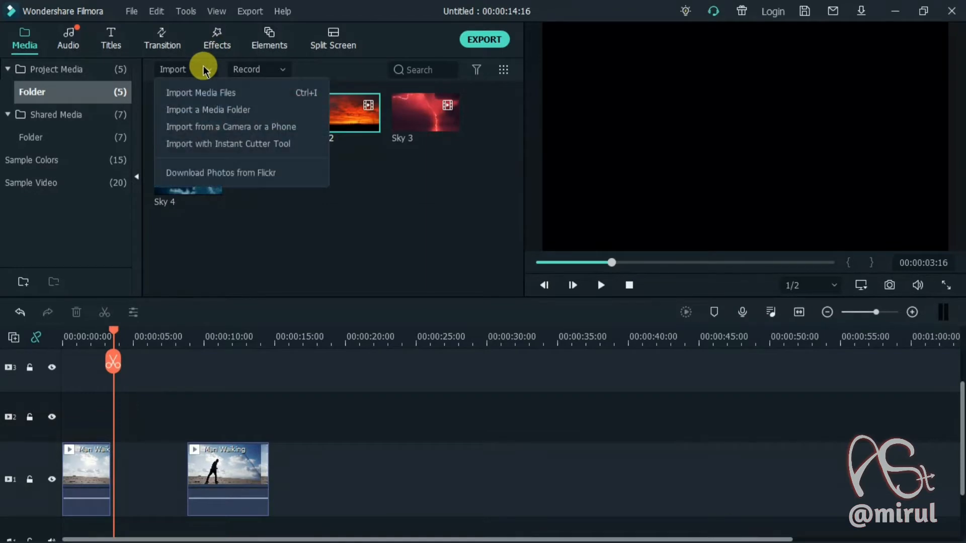
click(294, 95)
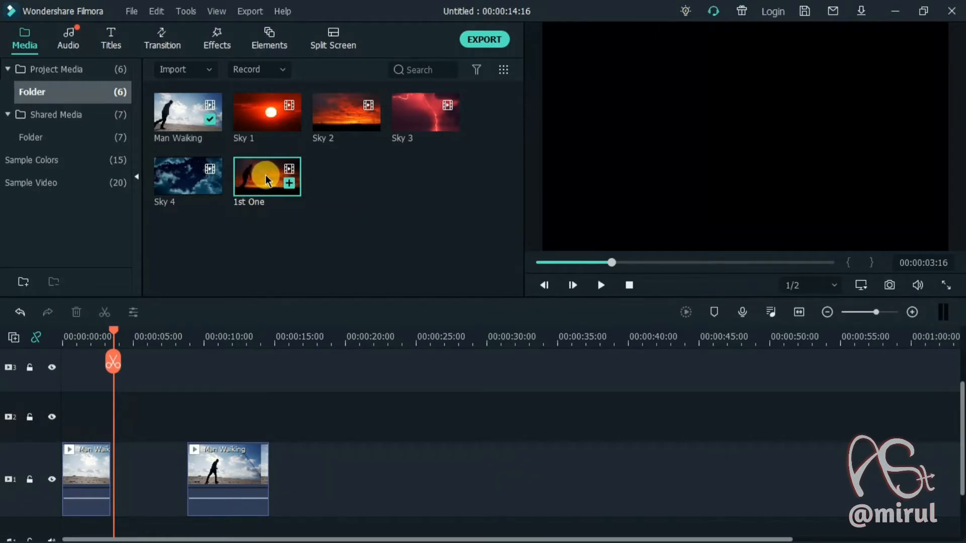
drag(265, 174, 111, 479)
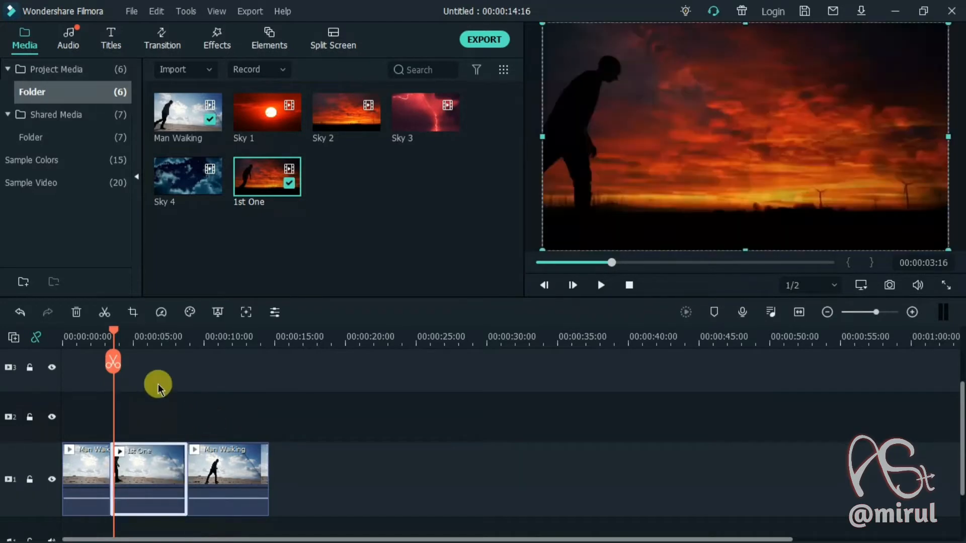
Add the Erase Slide transition between the first Man Walking piece and the 1st One clip
drag(115, 329, 95, 332)
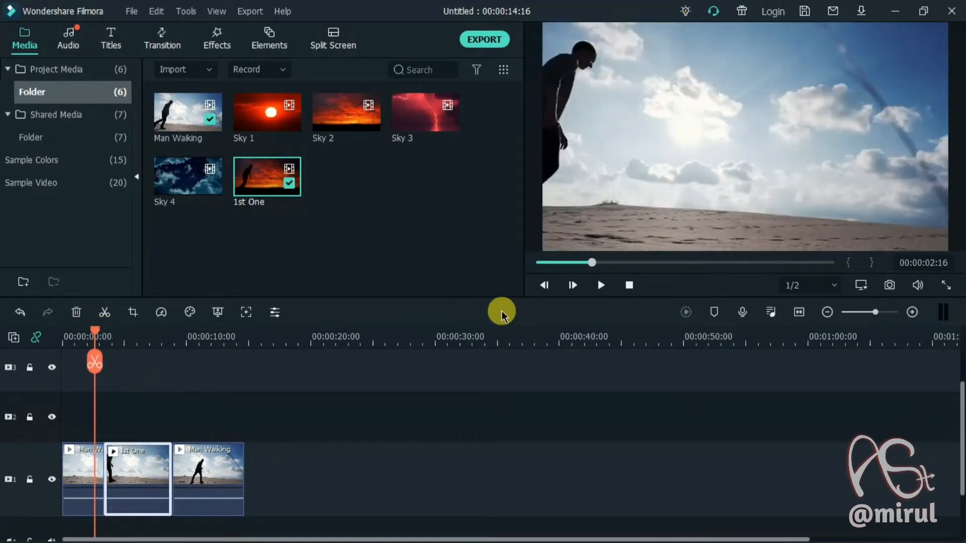
click(801, 313)
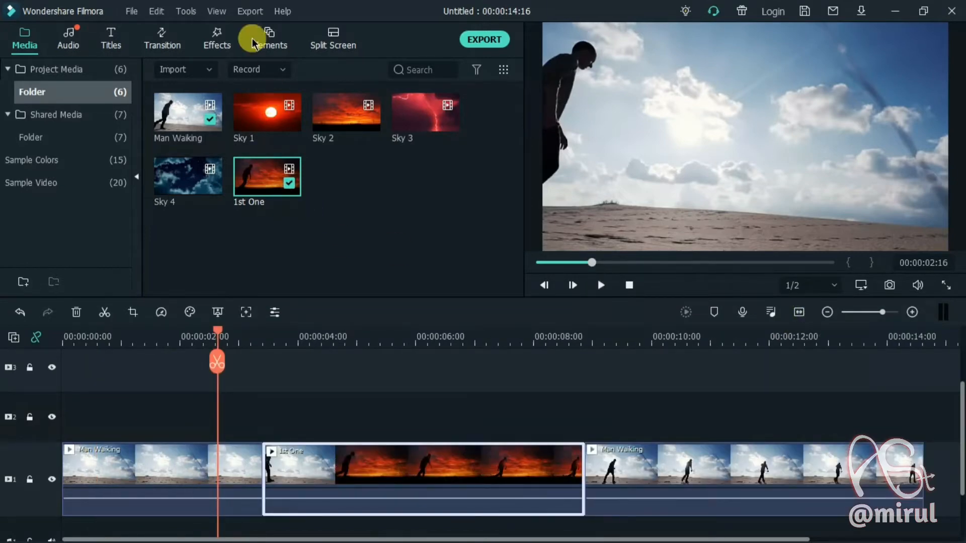
click(165, 40)
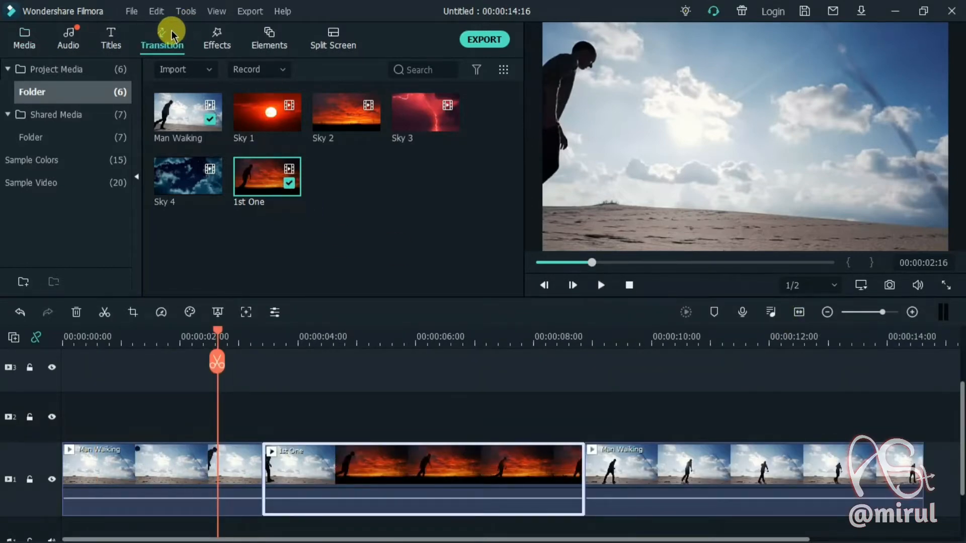
scroll(515, 129, down, 1)
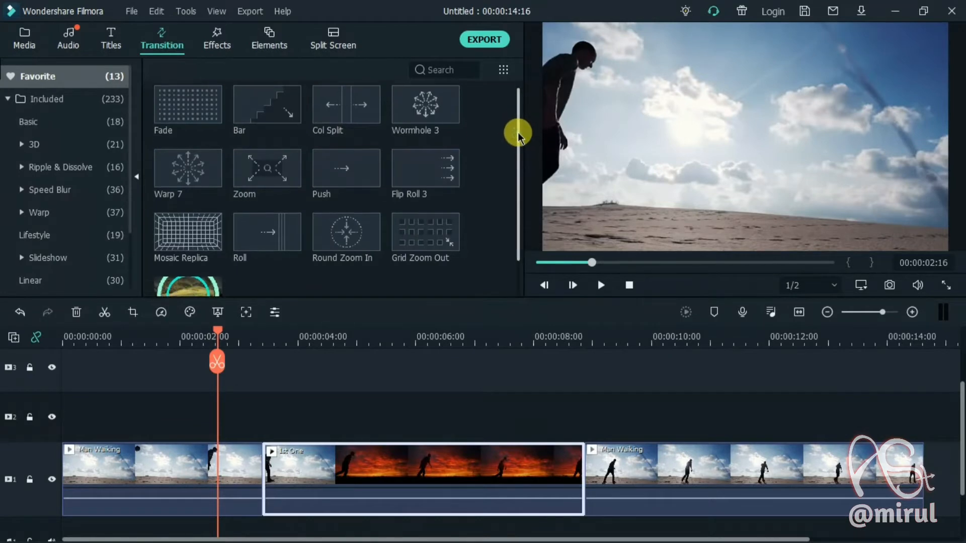
click(123, 97)
mouse_move(155, 271)
mouse_down()
mouse_move(237, 421)
mouse_move(195, 491)
mouse_move(203, 484)
mouse_up()
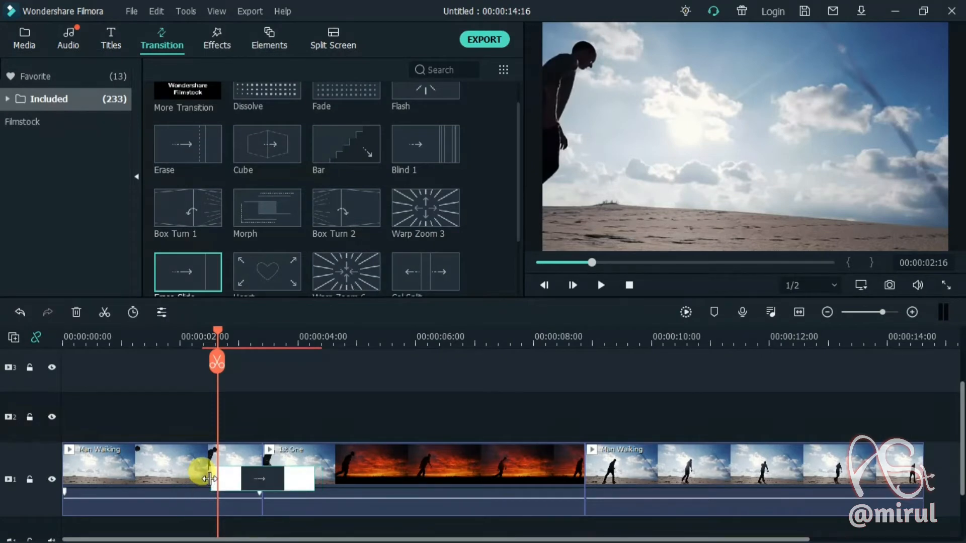
Play back the transition from the first Man Walking piece into the 1st One clip
drag(215, 332, 193, 332)
key(space)
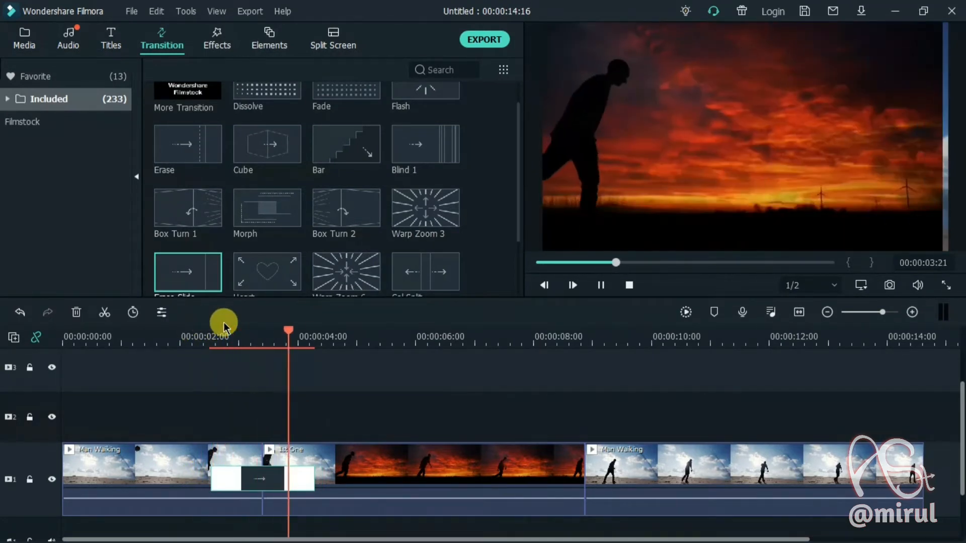
key(space)
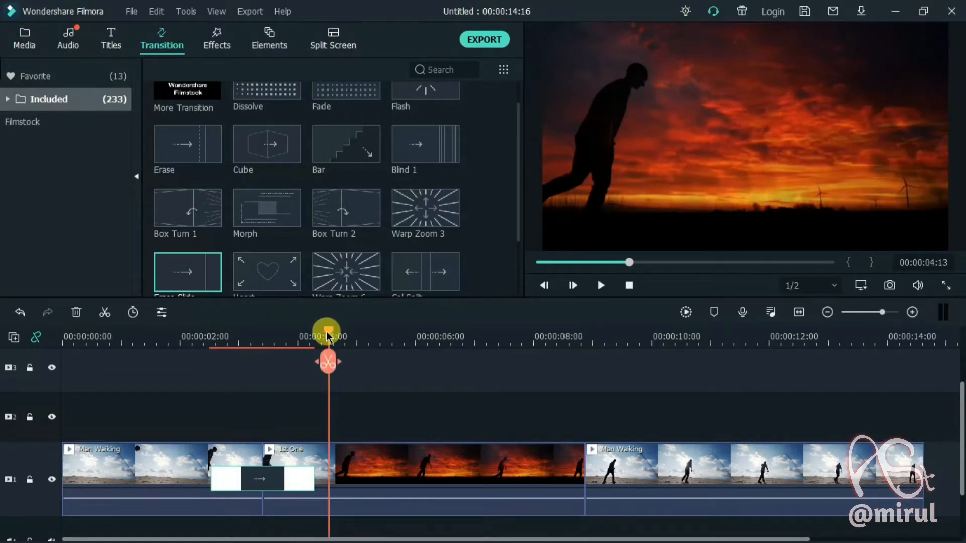
Place Sky 1 on the second video track above the start of the last Man Walking piece
drag(328, 336, 589, 323)
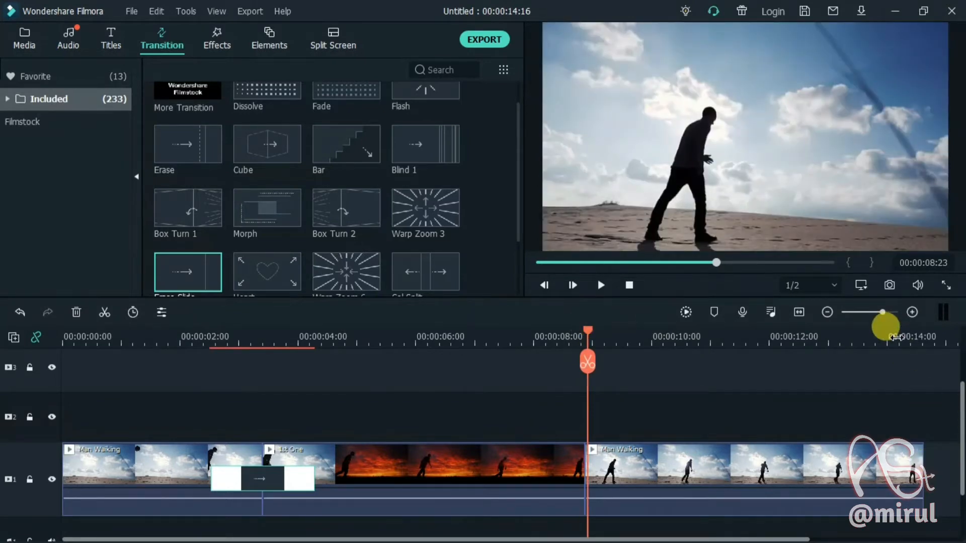
drag(885, 328, 455, 359)
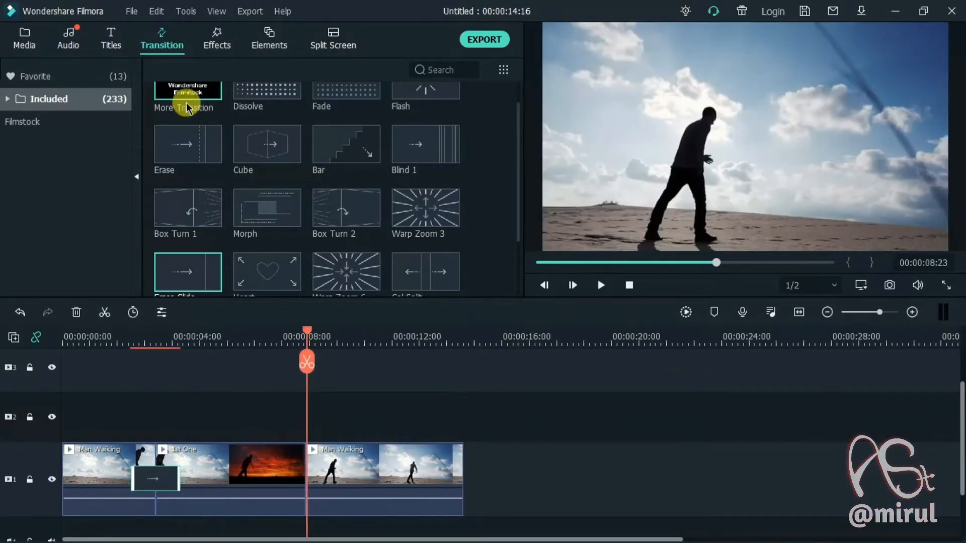
click(28, 38)
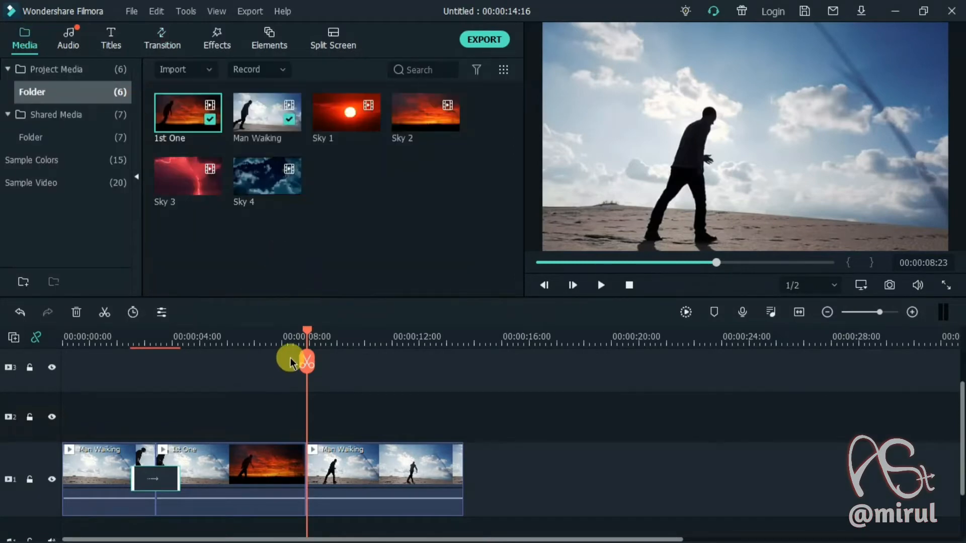
drag(307, 336, 319, 338)
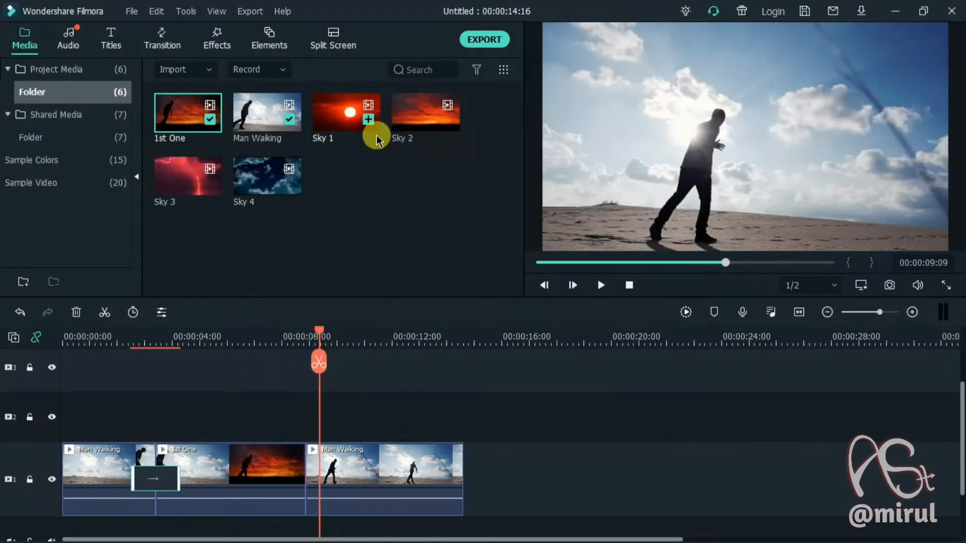
drag(336, 113, 304, 410)
Hide the second track to find the cut point, trim Sky 1 to about 3 seconds, and show the track again
drag(319, 332, 354, 331)
click(51, 417)
click(386, 362)
key(Delete)
click(52, 417)
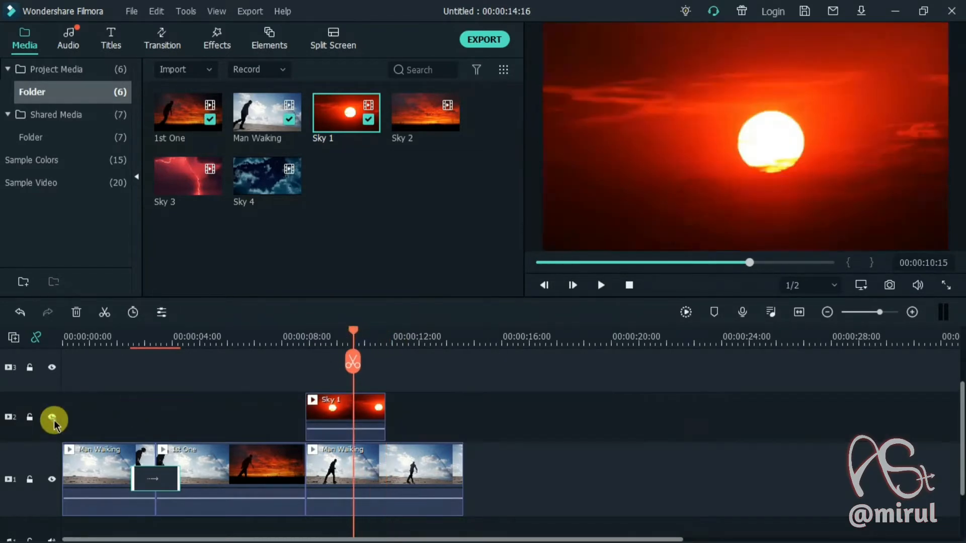
Set the blending mode of the Sky 1 clip to Multiply
click(323, 424)
click(274, 311)
click(227, 135)
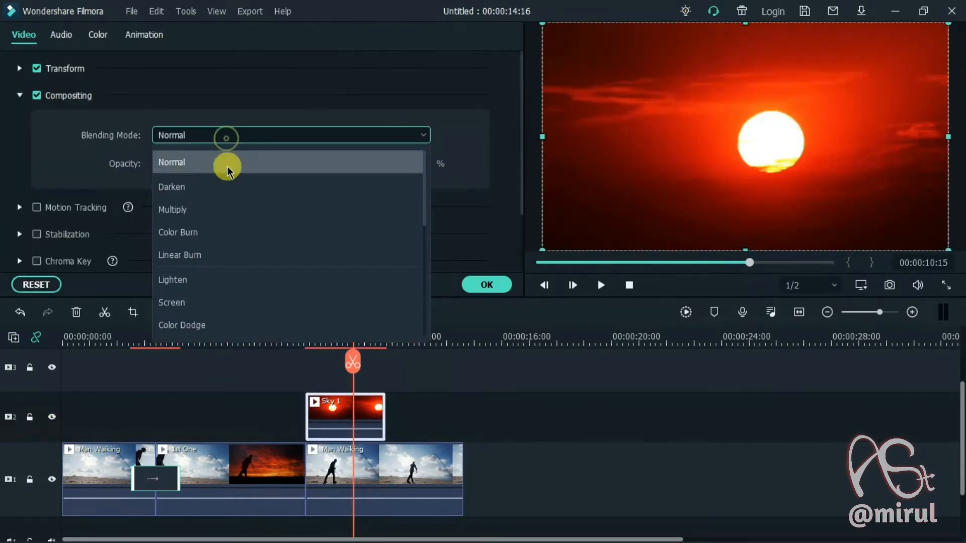
click(244, 210)
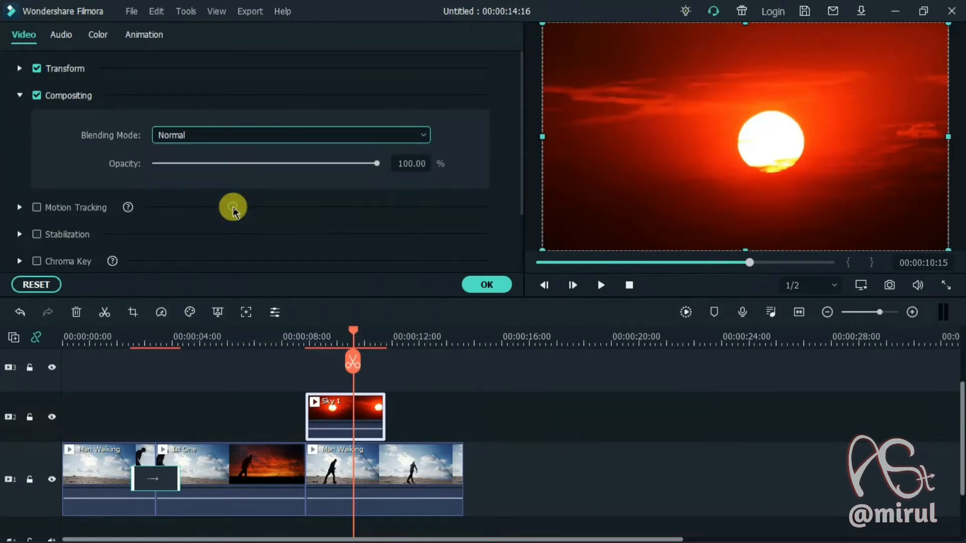
click(395, 135)
click(315, 187)
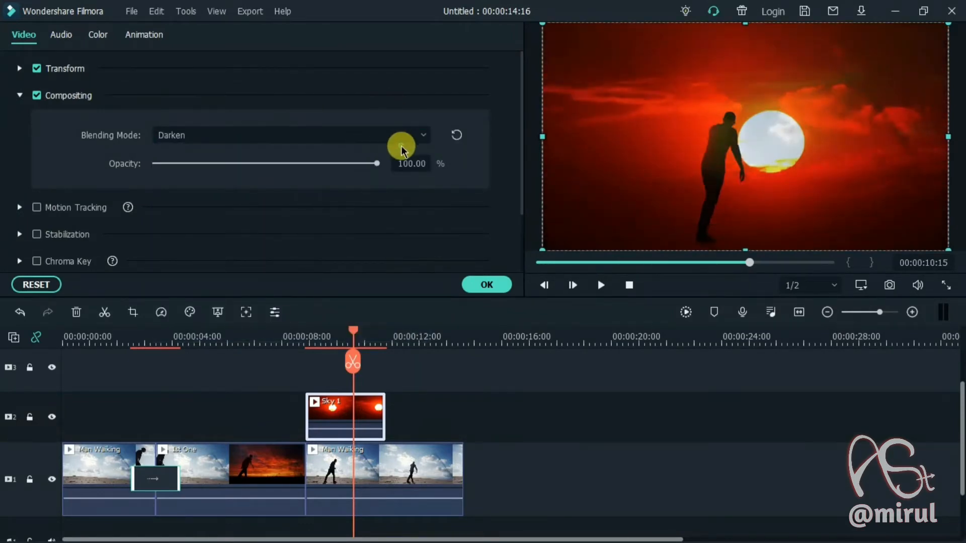
click(401, 146)
click(304, 204)
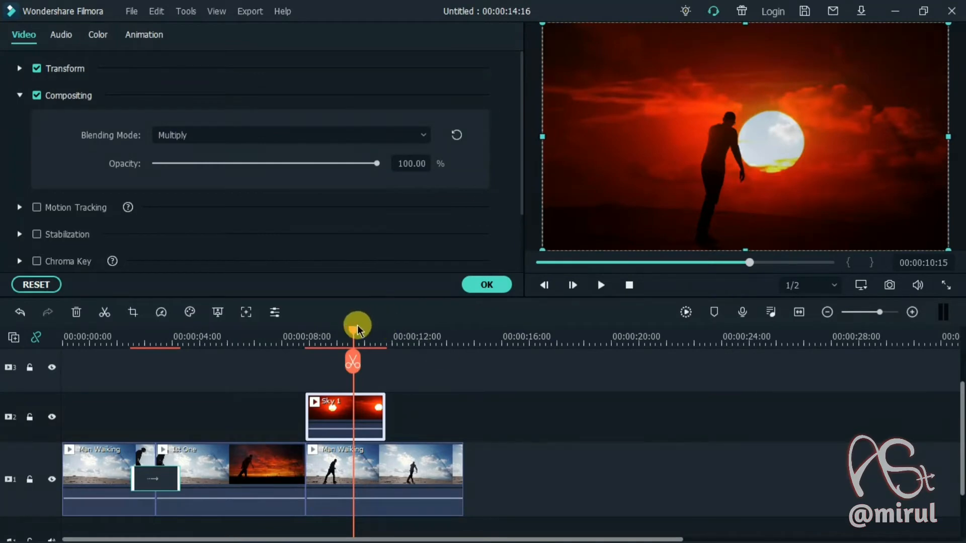
Split the last Man Walking piece where Sky 1 ends, and leave only the overlapped section with Sky 1 at the timeline start
drag(357, 328, 432, 319)
click(387, 362)
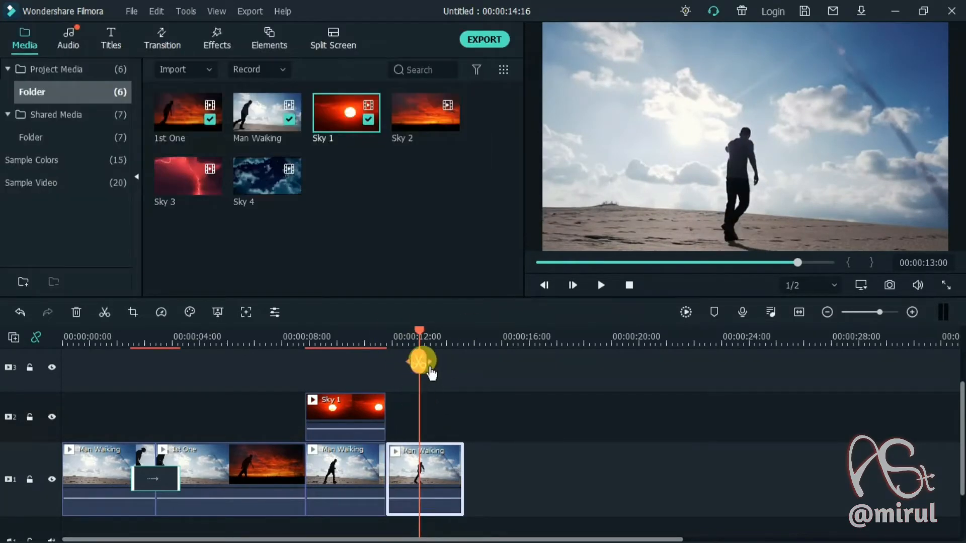
click(403, 463)
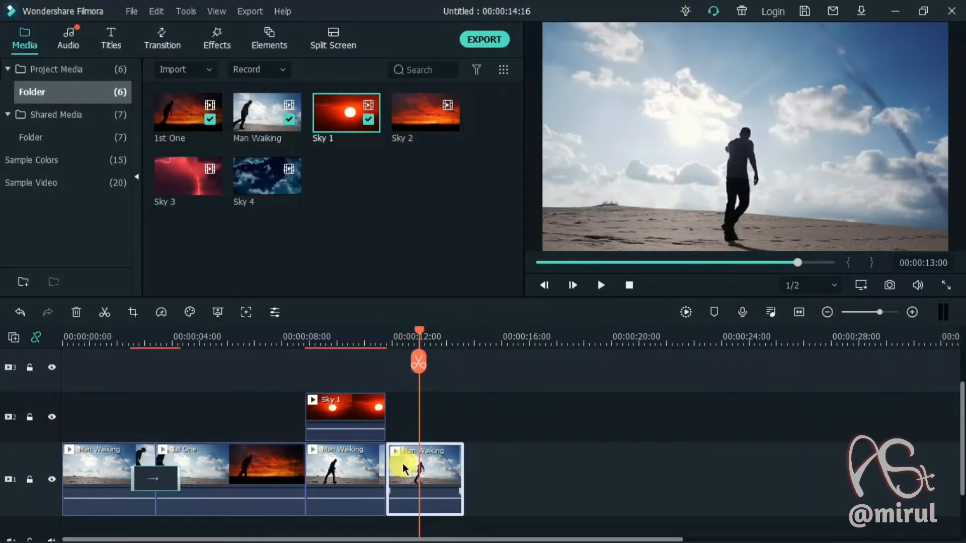
key(Delete)
drag(402, 463, 88, 487)
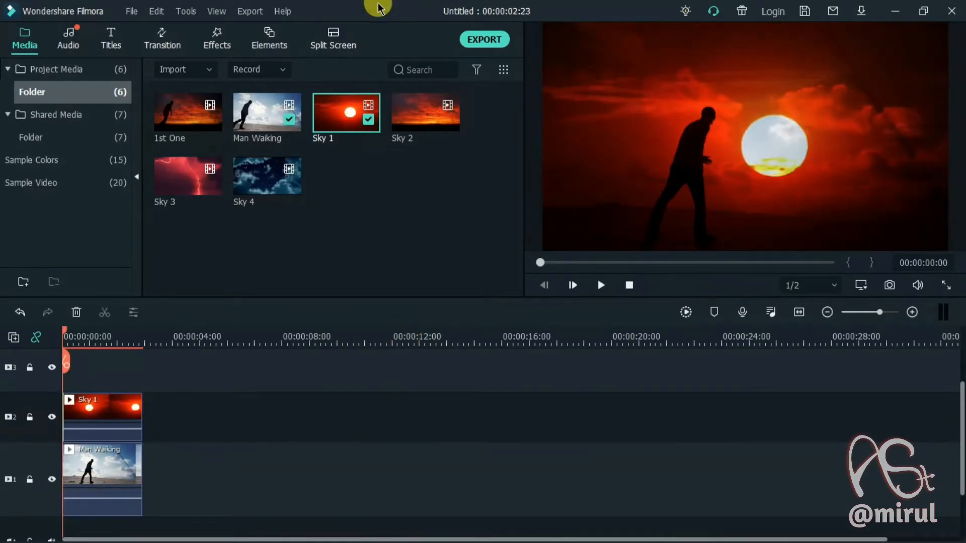
Export the Sky 1 composite as an MP4 file named "2nd One"
click(488, 39)
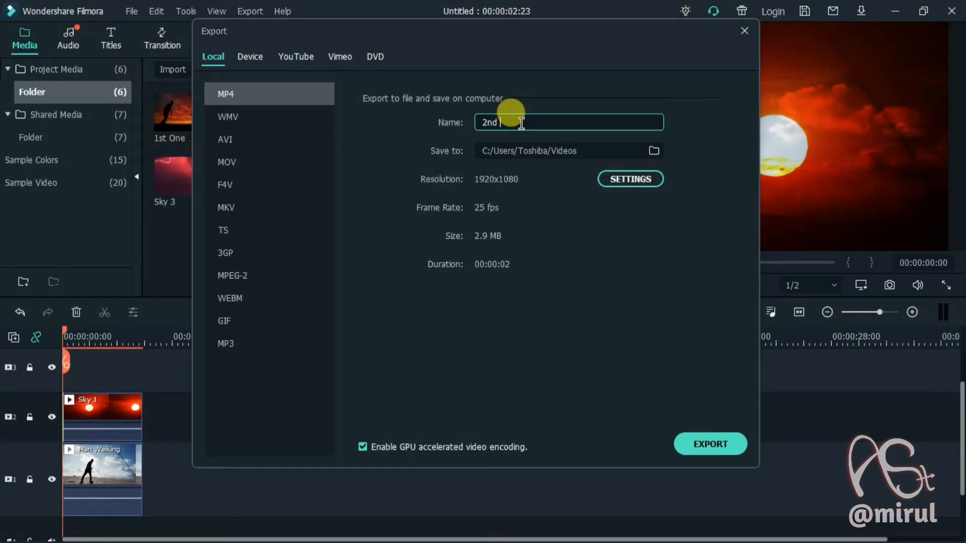
click(694, 443)
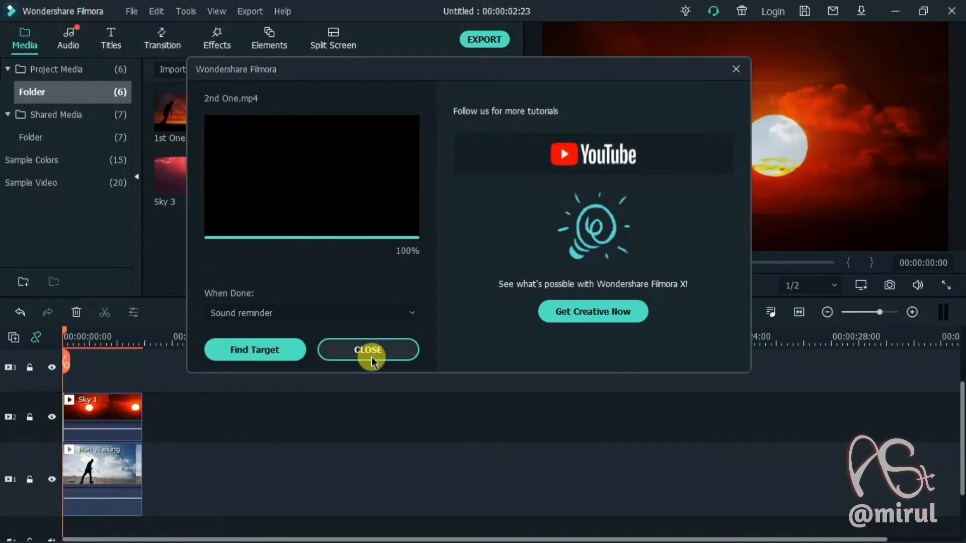
click(373, 357)
Undo the move and deletions of the timeline clips, and delete Sky 1 together with the Man Walking piece beneath it
key(ctrl+z)
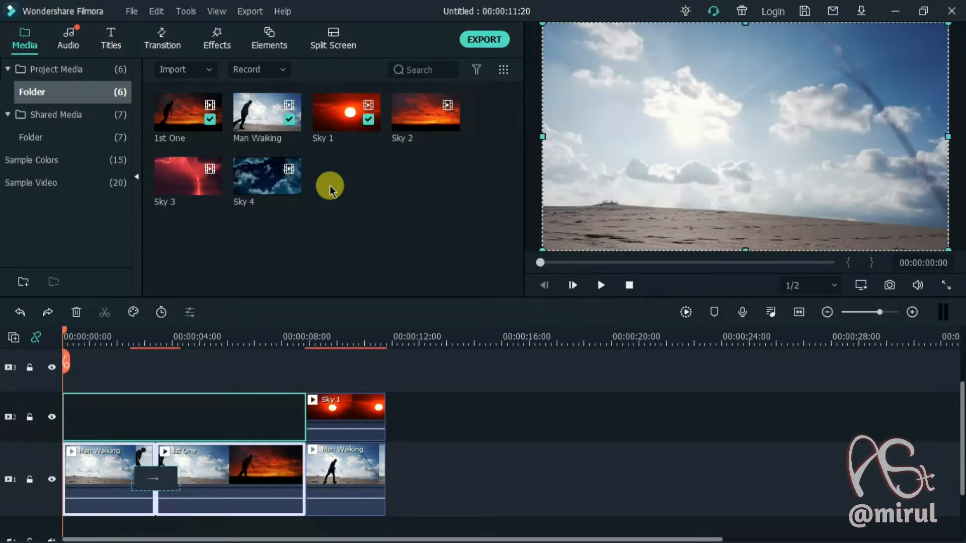
key(ctrl+z)
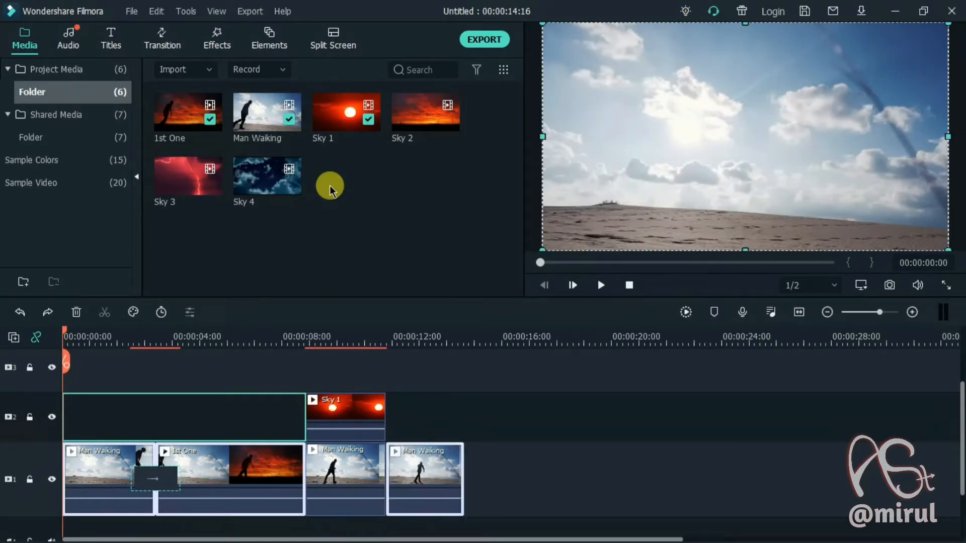
click(486, 415)
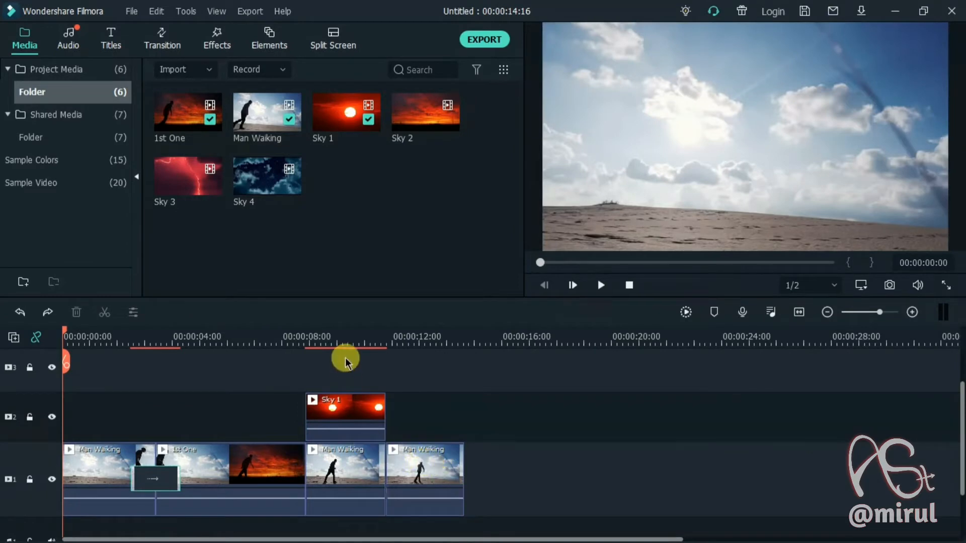
drag(346, 359, 343, 466)
key(Delete)
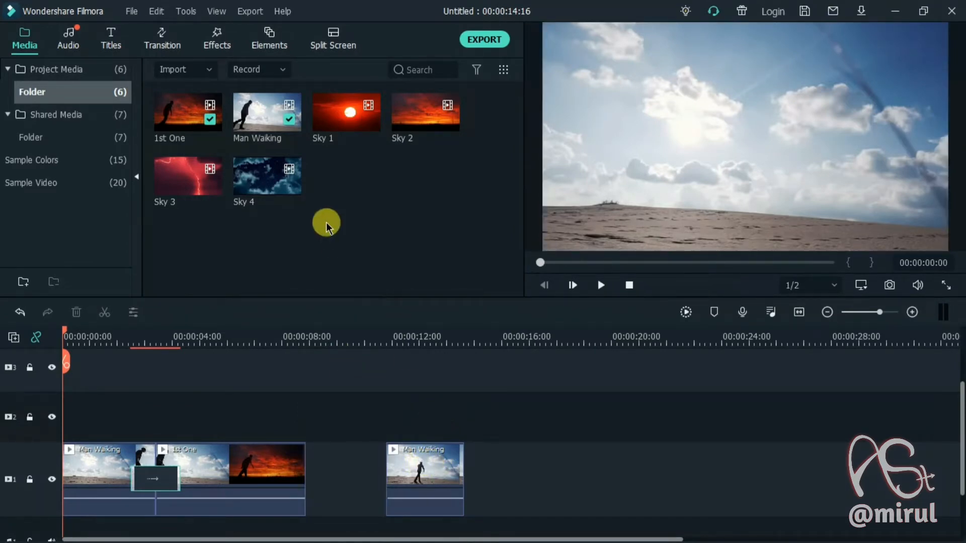
Import the exported 2nd One video into the gap after the 1st One clip, and play back the sequence
drag(338, 200, 352, 179)
drag(340, 376, 312, 471)
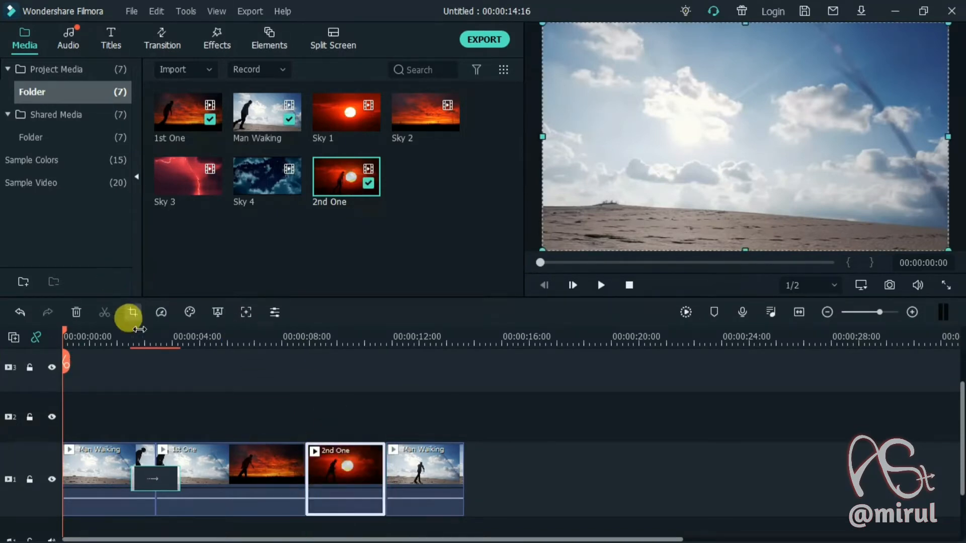
drag(135, 334, 107, 335)
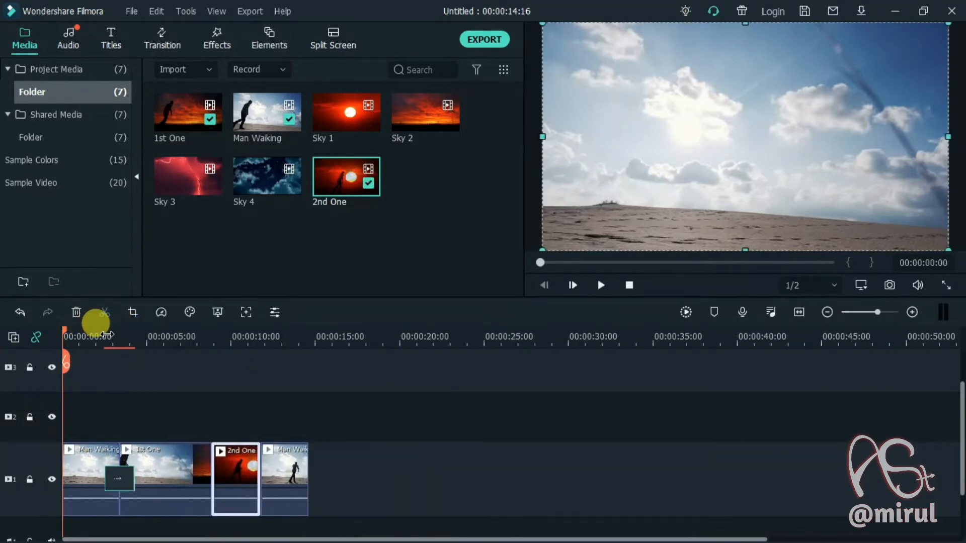
key(space)
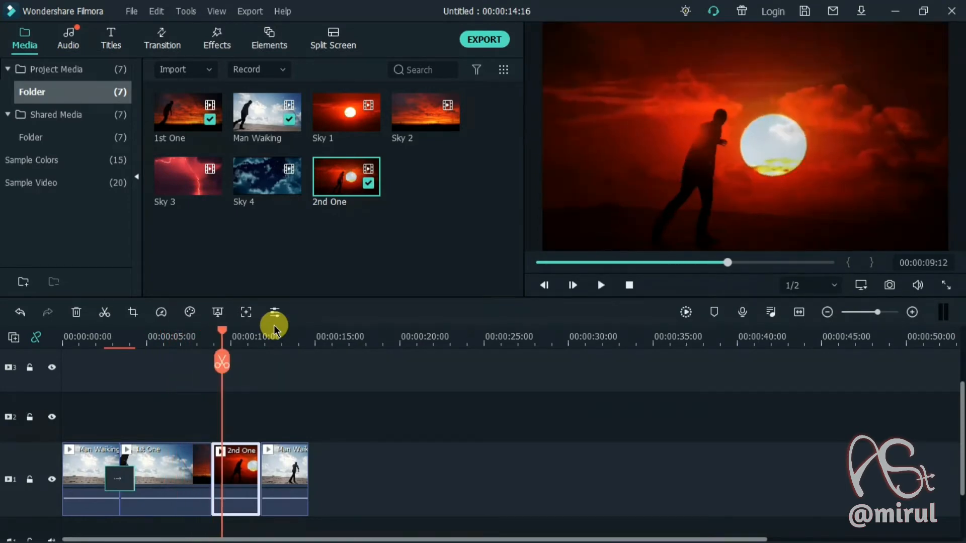
key(space)
Look through the Plain Shape, Linear, Lifestyle and Slideshow transitions for one that suits the next clip join
click(171, 40)
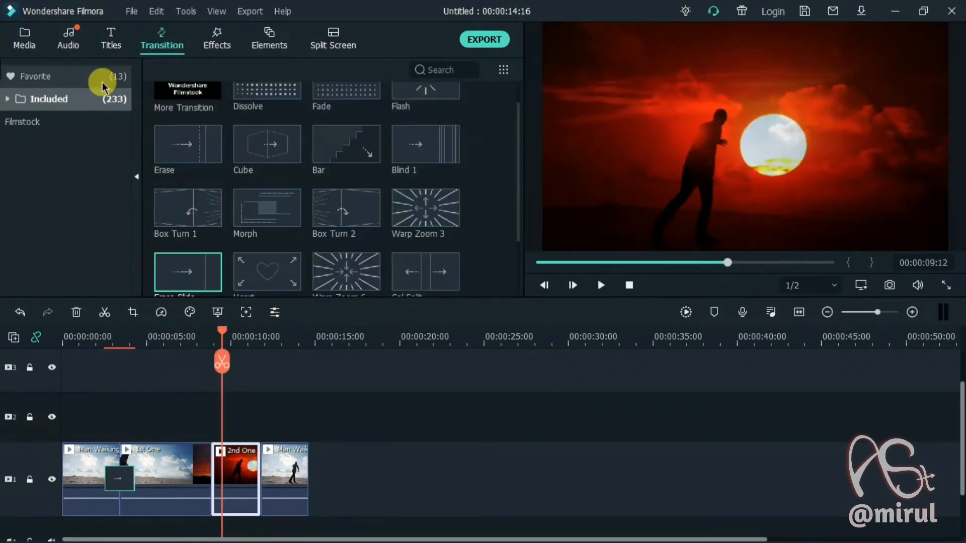
click(7, 99)
drag(129, 150, 130, 207)
click(22, 234)
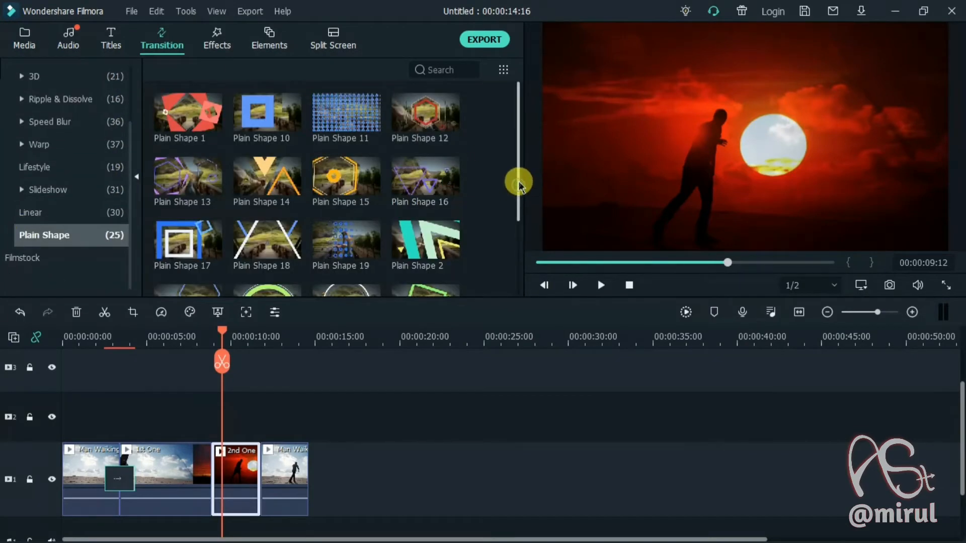
click(97, 209)
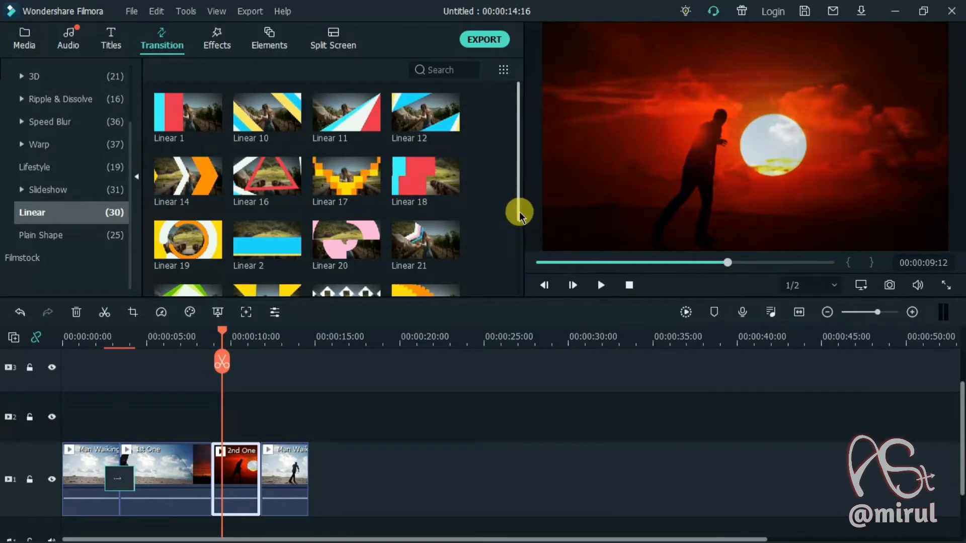
drag(521, 216, 504, 323)
click(107, 197)
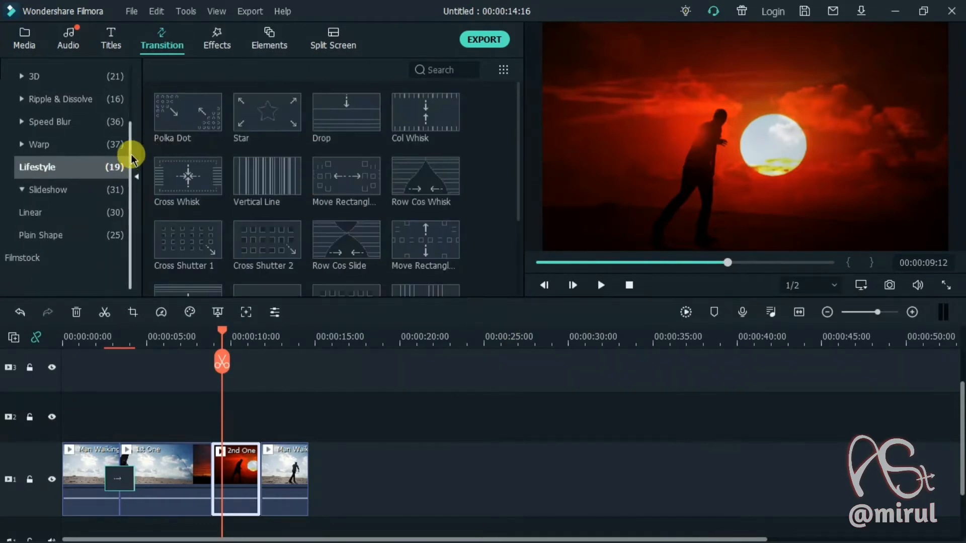
click(108, 210)
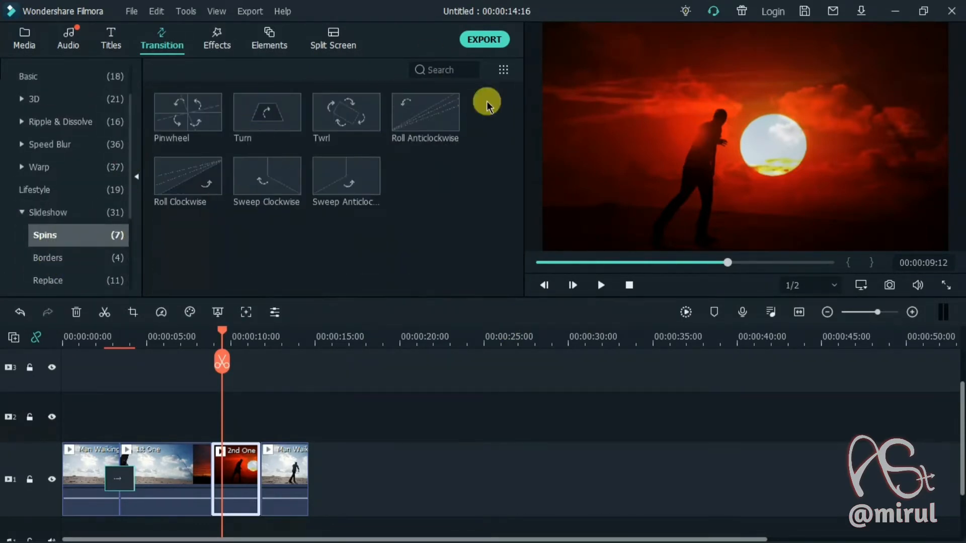
click(97, 264)
drag(129, 207, 108, 232)
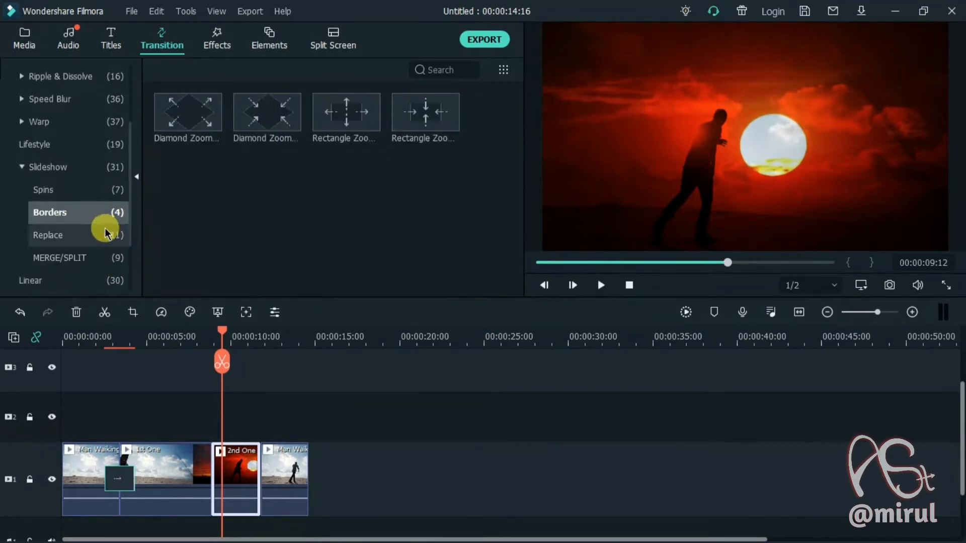
click(107, 234)
Add the Linear 14 transition between the 1st One and 2nd One clips, and play it back
click(99, 281)
scroll(520, 118, down, 1)
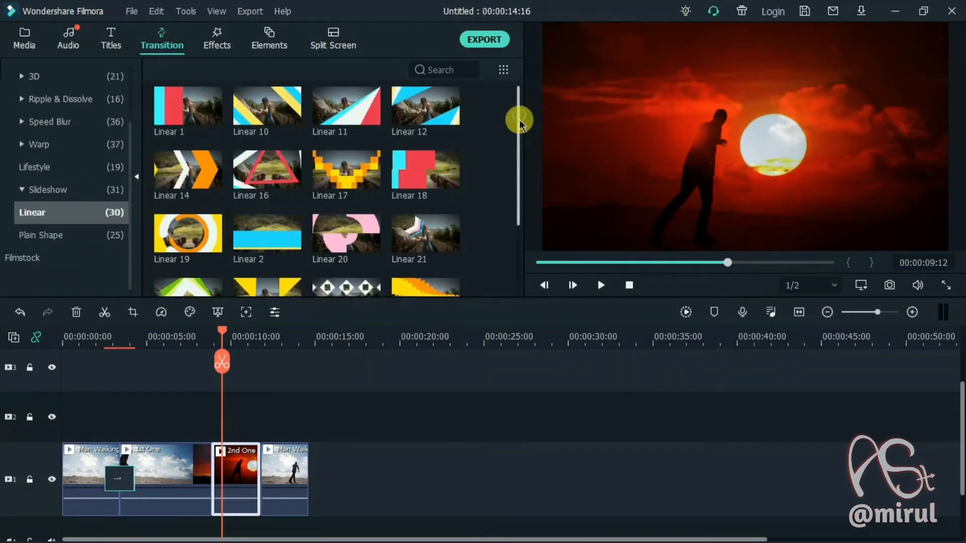
drag(206, 143, 198, 459)
drag(224, 328, 173, 335)
key(space)
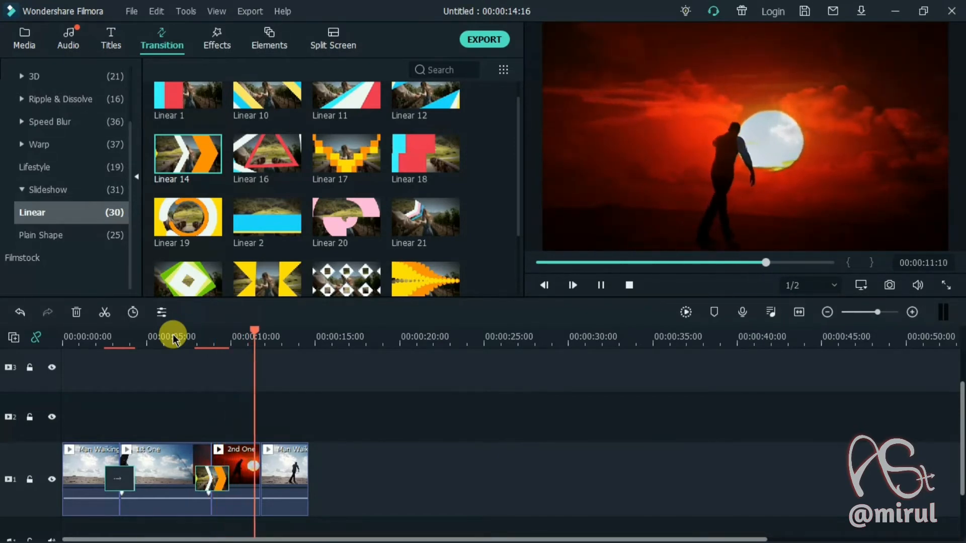
key(space)
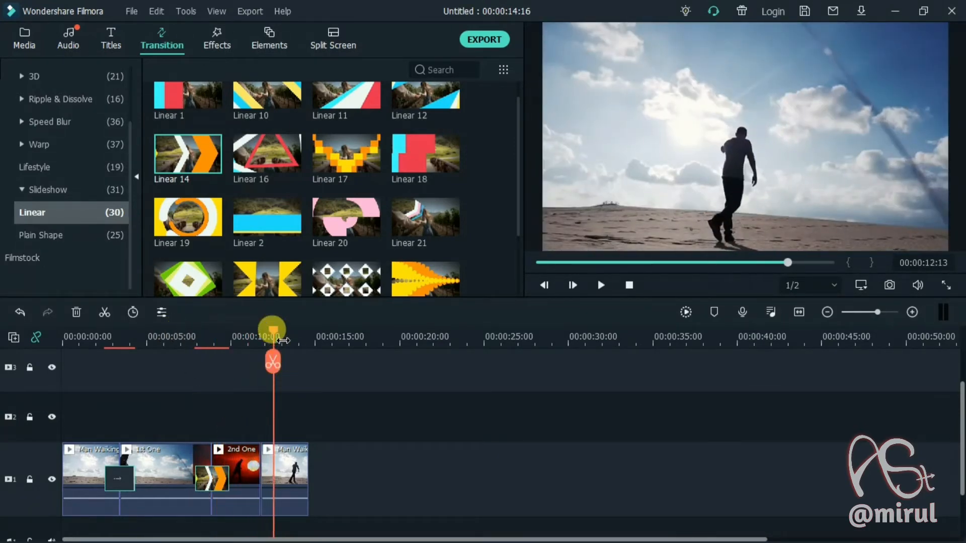
Place Sky 3 on video track 2 at the start of the last Man Walking piece, and play back that section
mouse_move(272, 332)
mouse_down()
mouse_move(263, 332)
mouse_move(295, 330)
mouse_move(280, 331)
mouse_up()
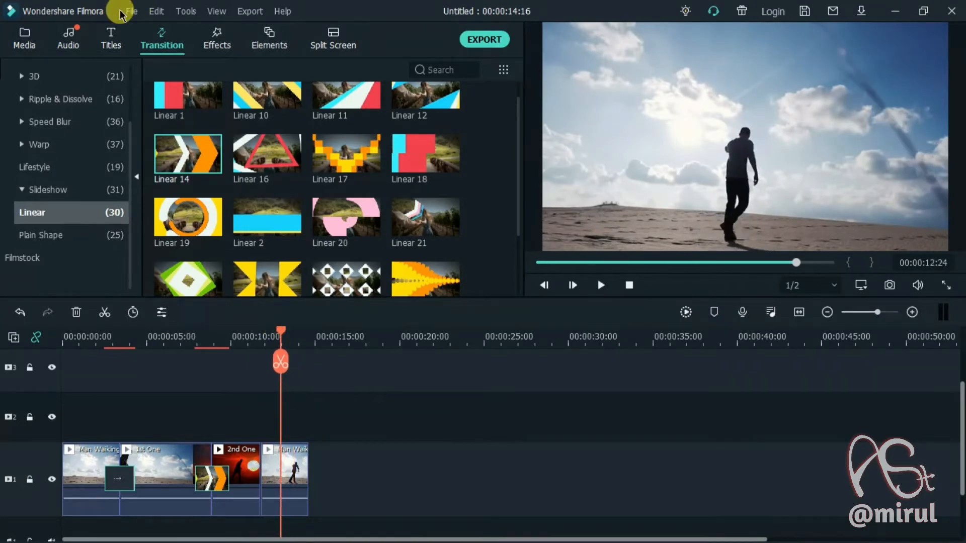
click(35, 43)
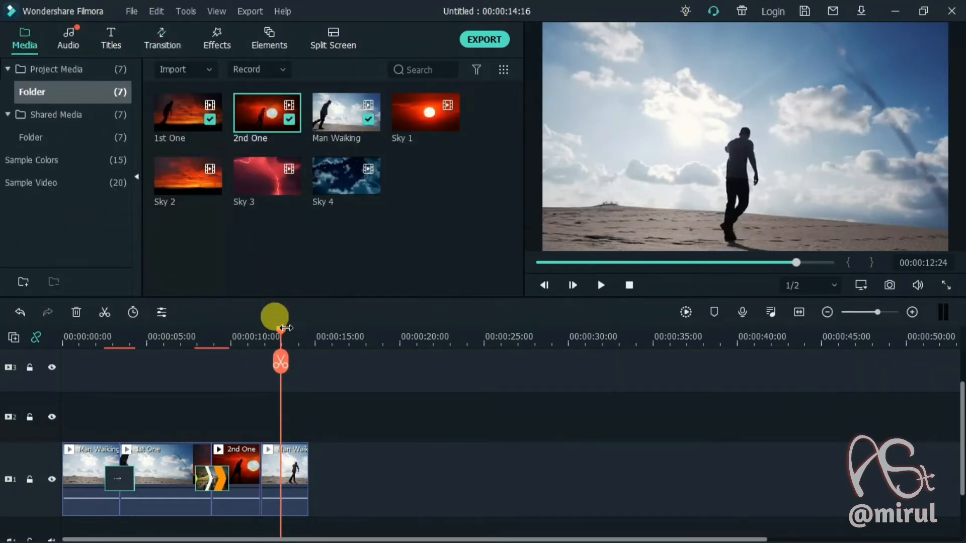
drag(280, 339, 289, 324)
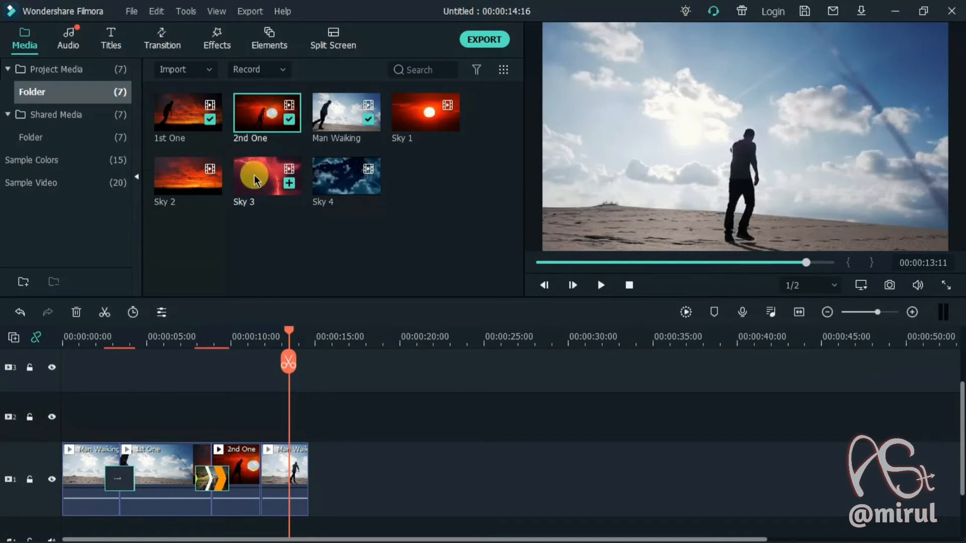
mouse_move(255, 174)
mouse_down()
mouse_move(263, 398)
mouse_move(285, 366)
mouse_move(241, 330)
mouse_up()
key(space)
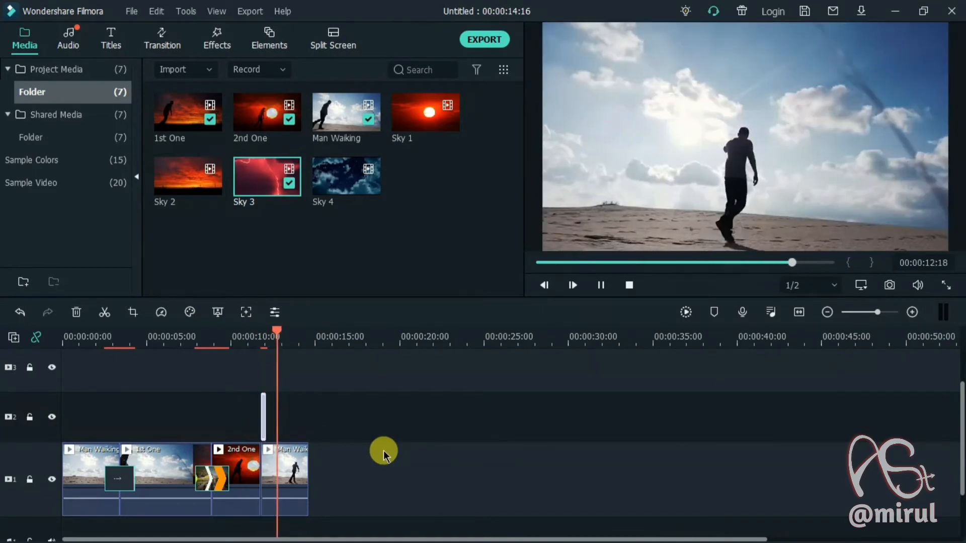
key(space)
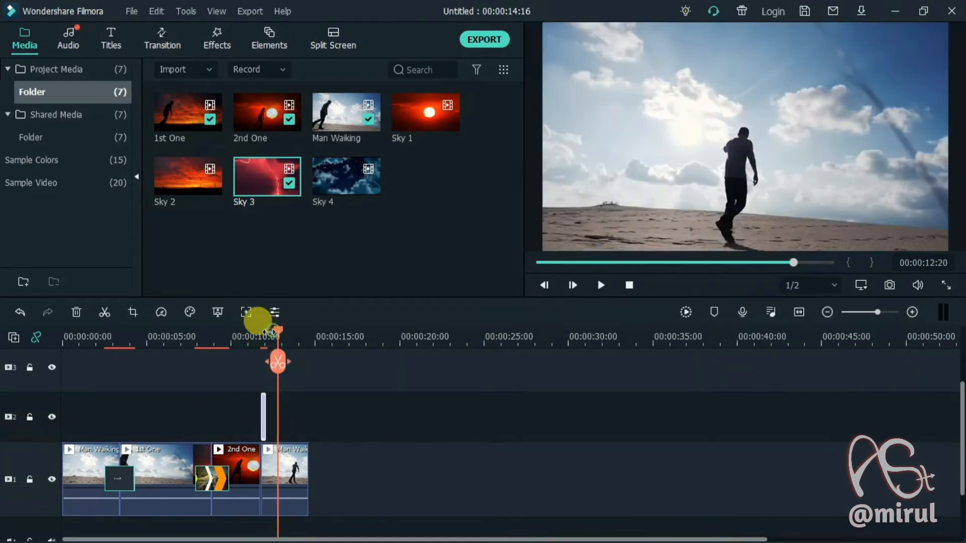
Examine the length and position of the Sky 3 clip above the last Man Walking piece
drag(272, 331, 609, 335)
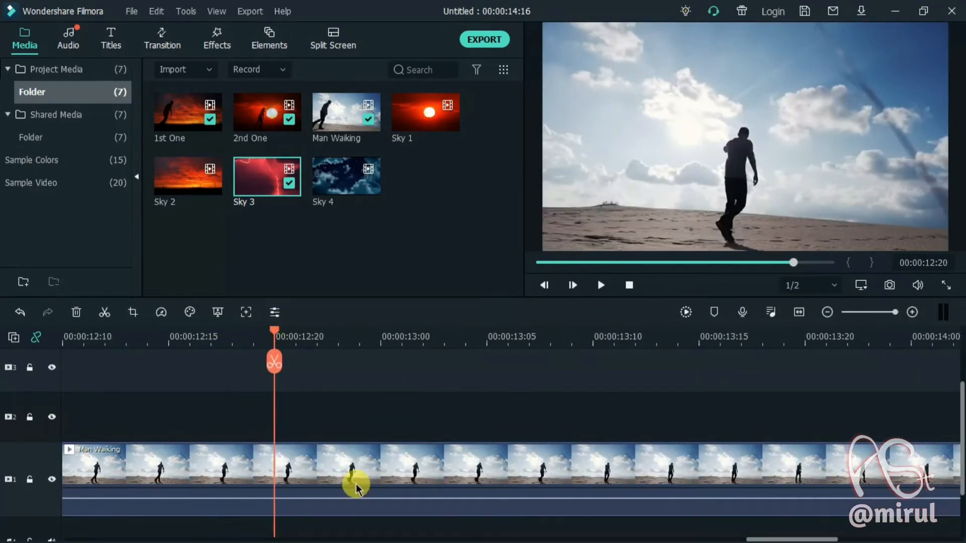
drag(748, 535, 663, 535)
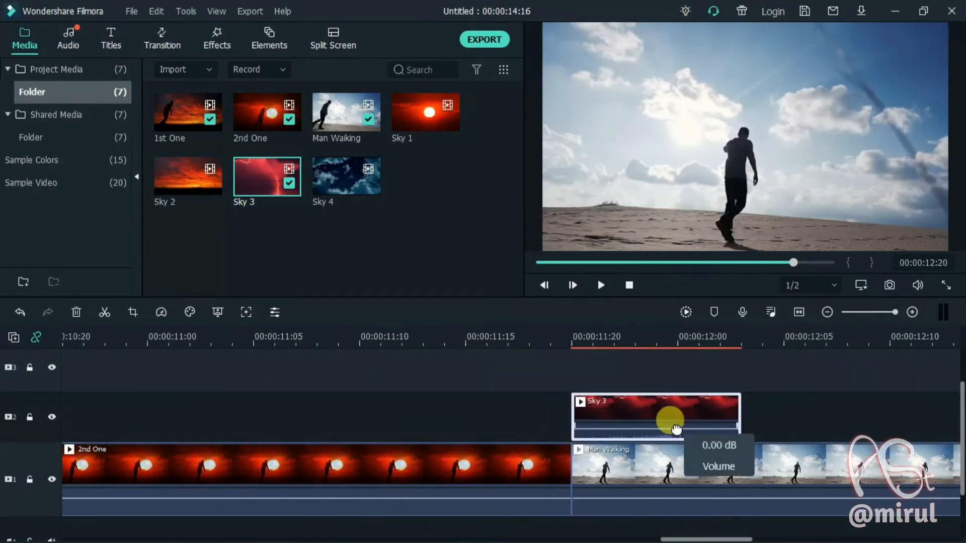
drag(643, 325, 412, 308)
click(800, 312)
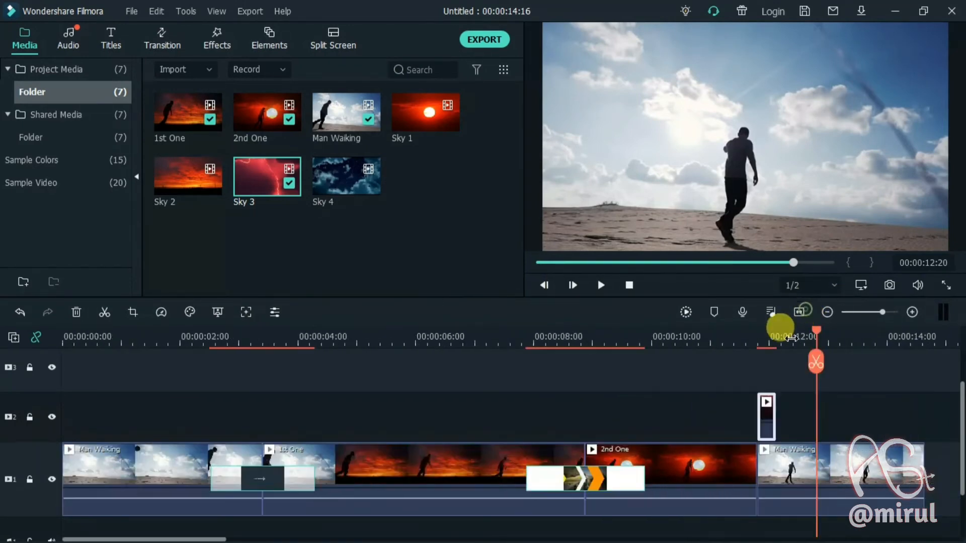
drag(611, 328, 265, 333)
key(space)
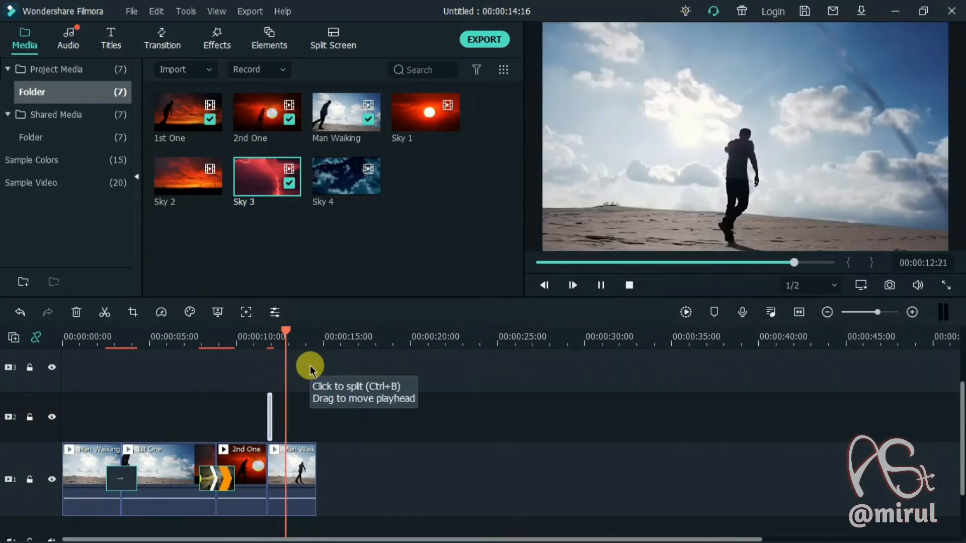
drag(287, 330, 280, 332)
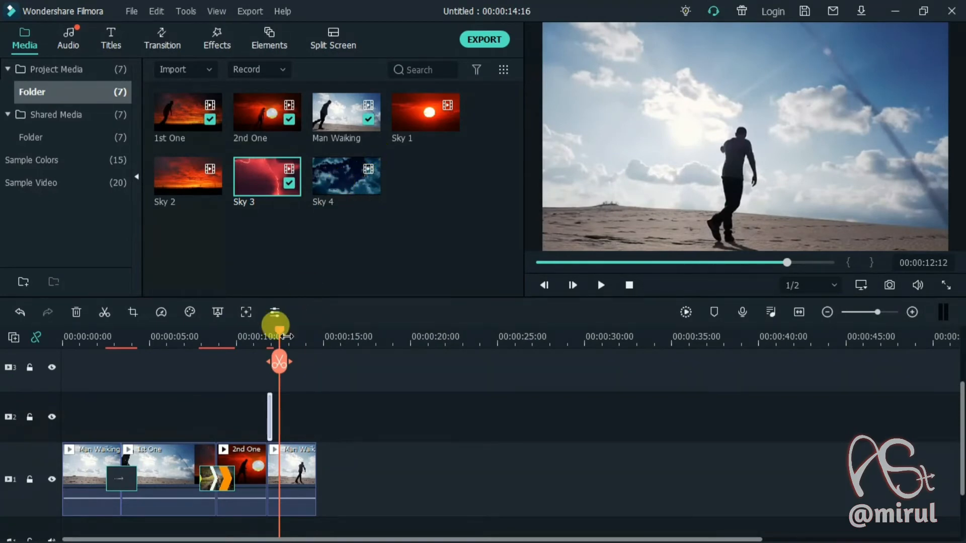
Set the Sky 3 clip's blending mode to Multiply, and play back the composite
mouse_move(282, 320)
mouse_down()
mouse_move(264, 328)
mouse_move(272, 323)
mouse_up()
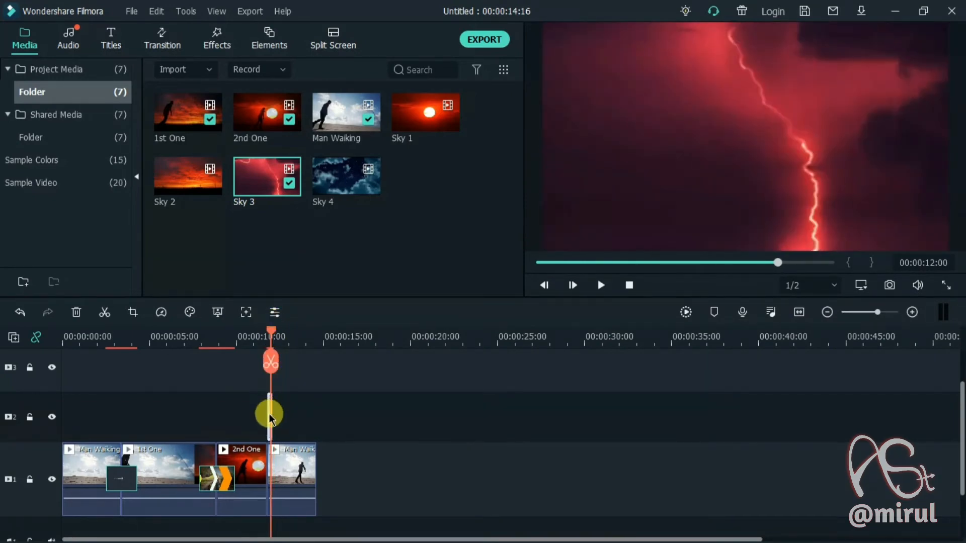
click(278, 312)
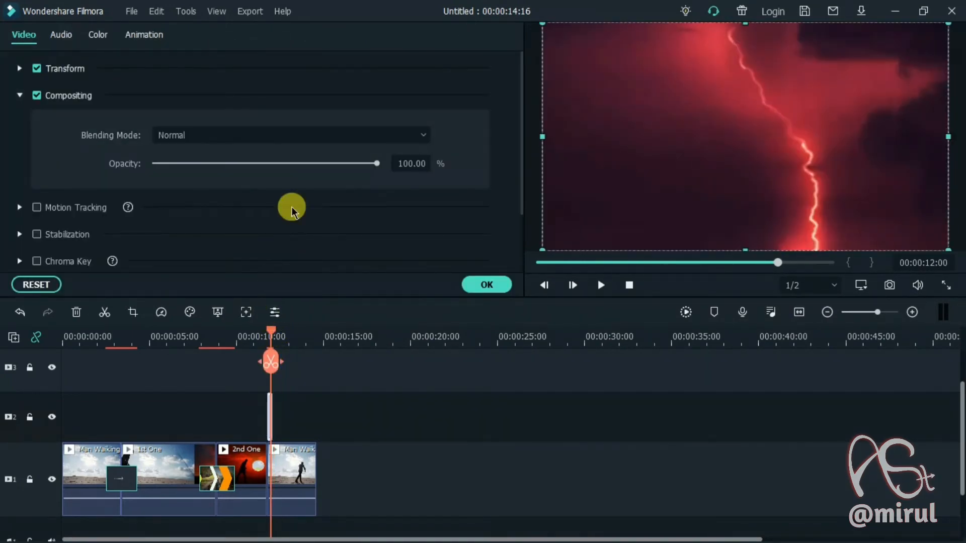
click(304, 138)
click(271, 210)
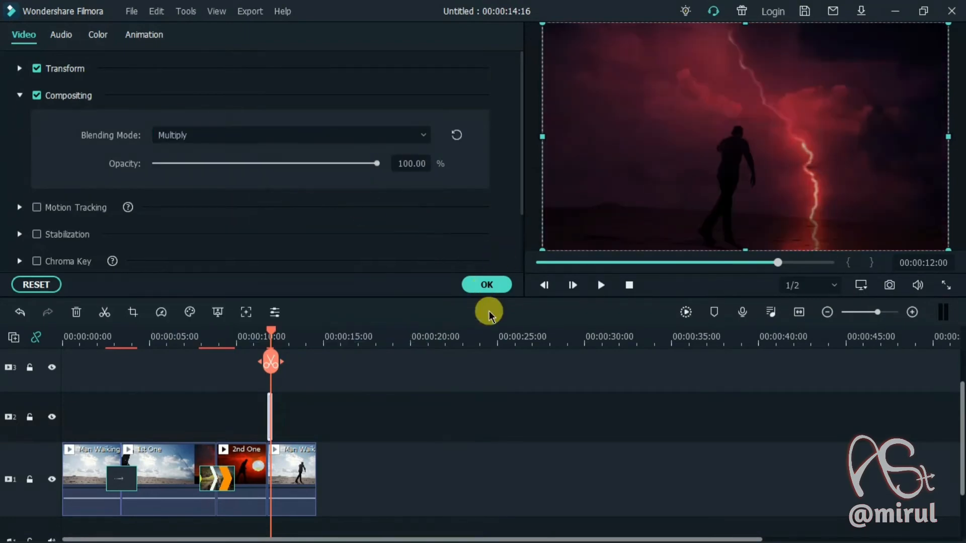
click(485, 286)
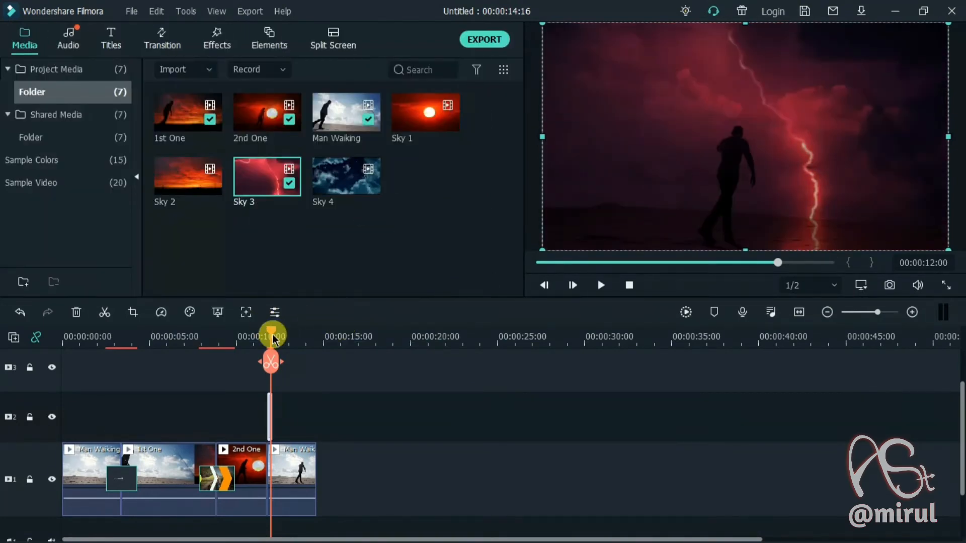
drag(271, 334, 263, 341)
key(space)
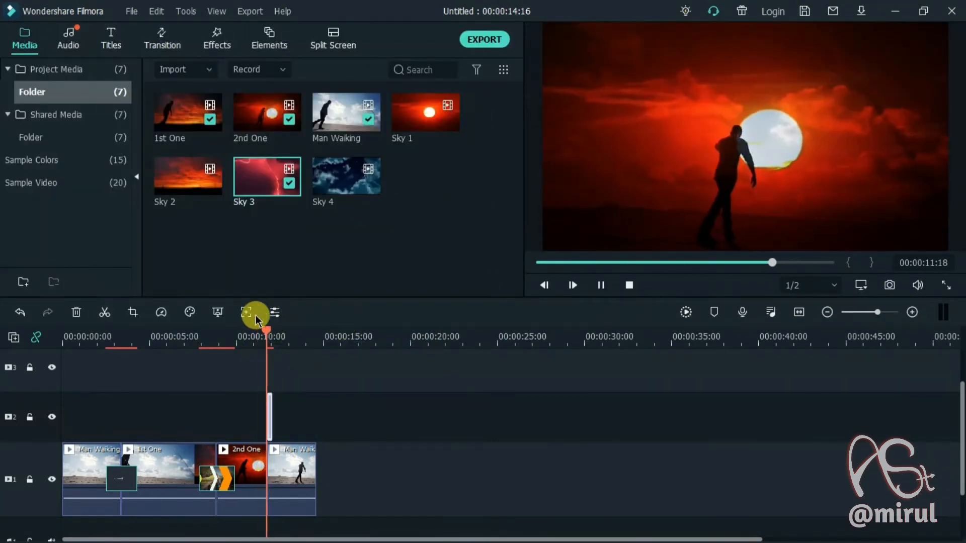
key(space)
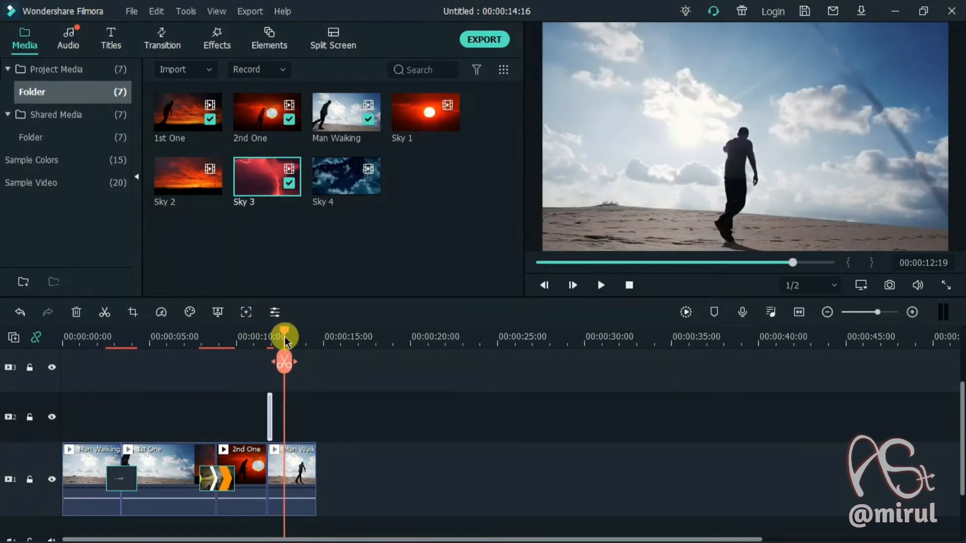
Place Sky 4 directly after Sky 3 on video track 2, and play back both skies
drag(285, 342, 316, 334)
drag(347, 177, 279, 360)
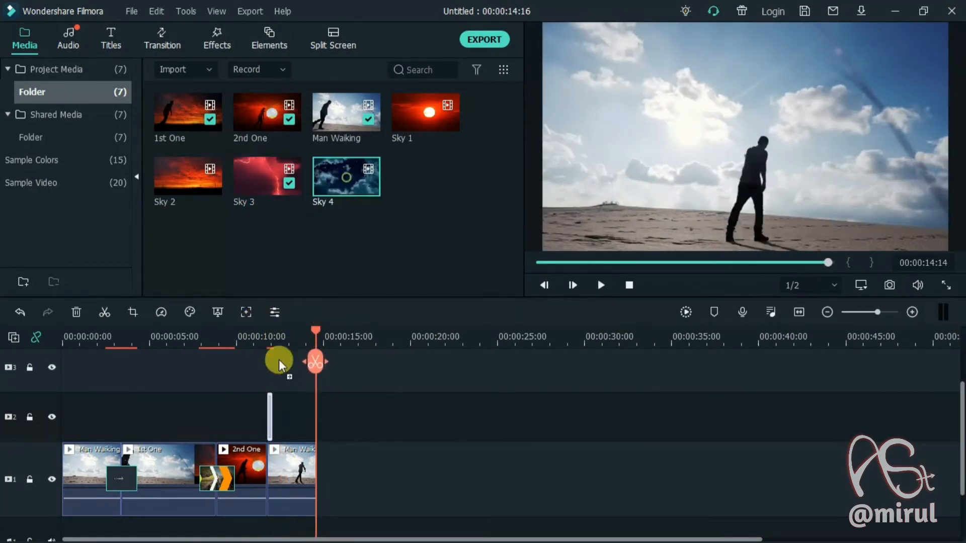
drag(281, 394, 280, 399)
drag(324, 326, 259, 336)
key(space)
key(space)
key(space)
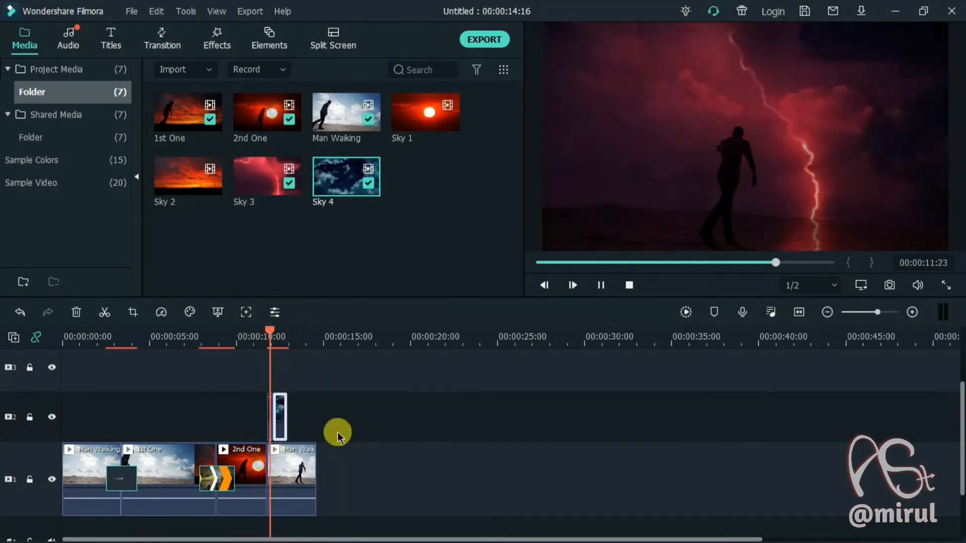
click(302, 341)
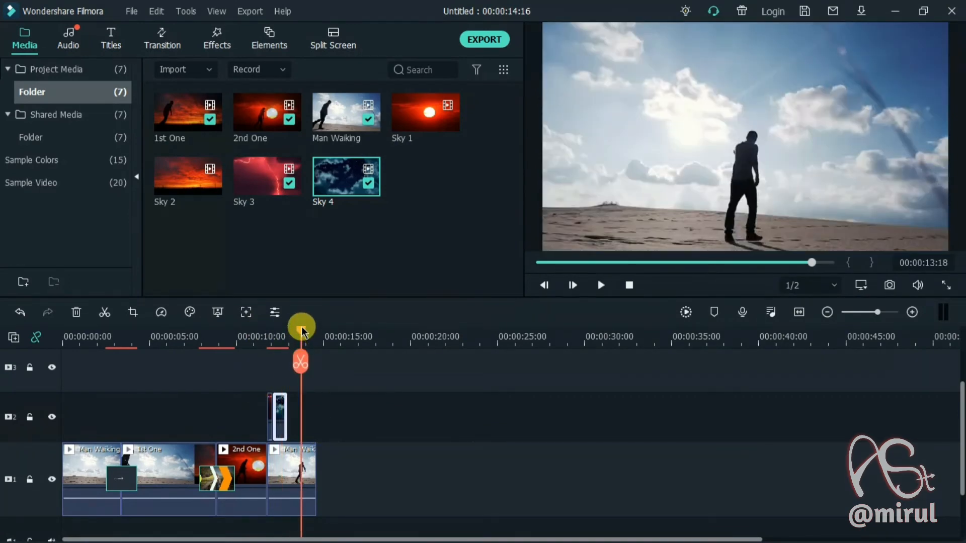
Open the favourite transitions and remove the first one from the favourites
click(277, 376)
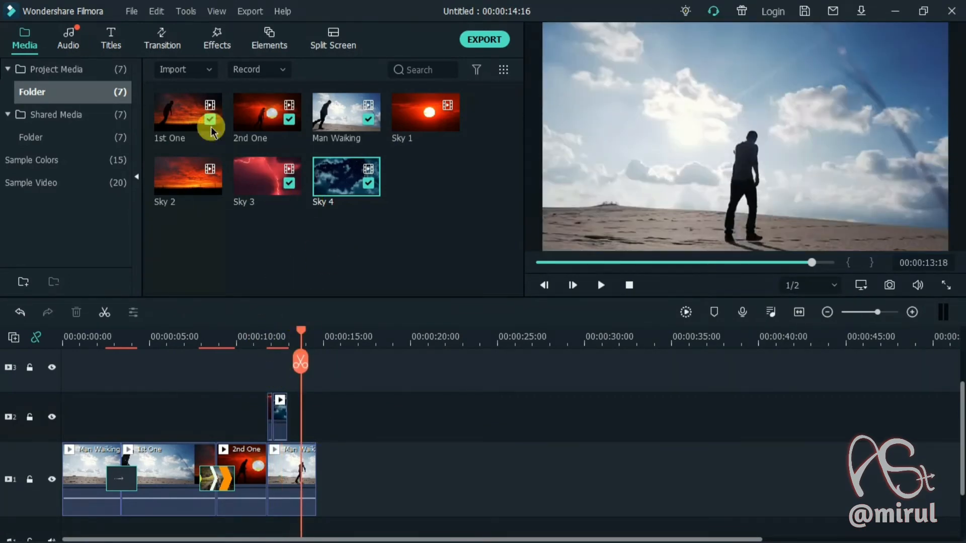
click(158, 46)
click(112, 77)
drag(129, 123, 125, 43)
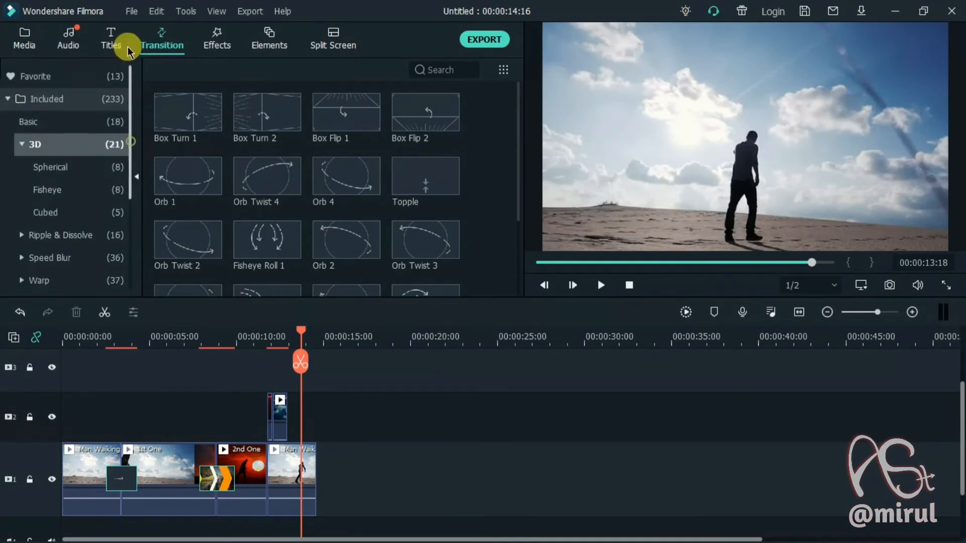
click(81, 73)
click(162, 106)
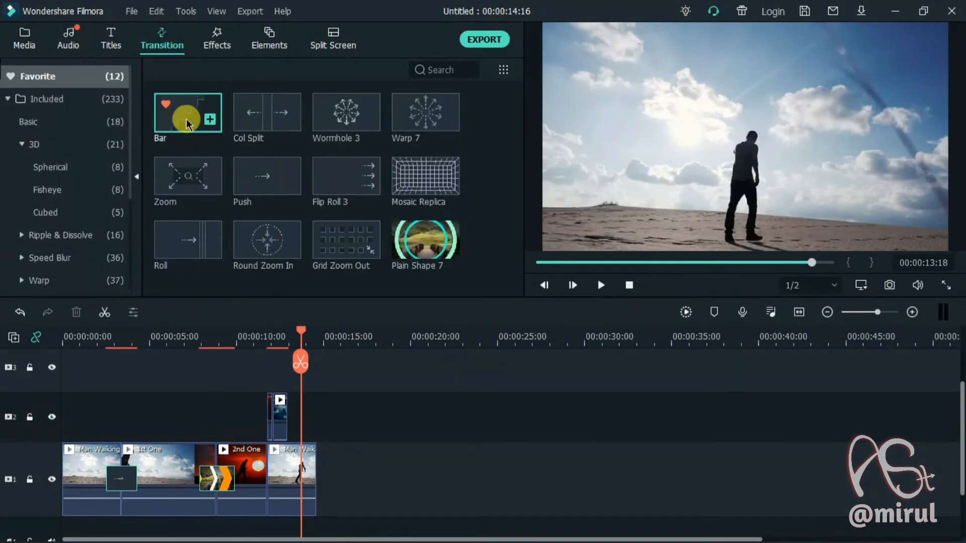
Try a Fade transition between Sky 3 and Sky 4, play it back, and delete it
click(84, 100)
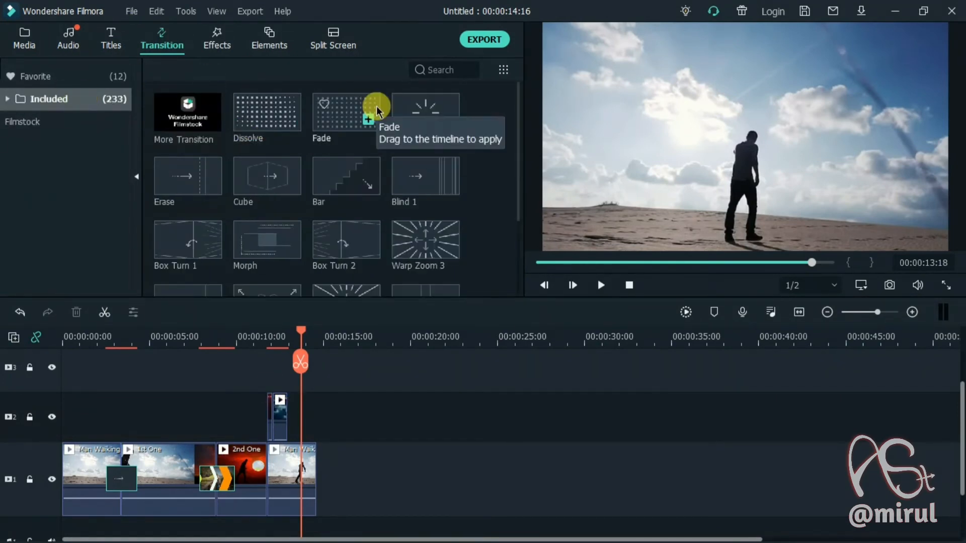
drag(376, 106, 274, 409)
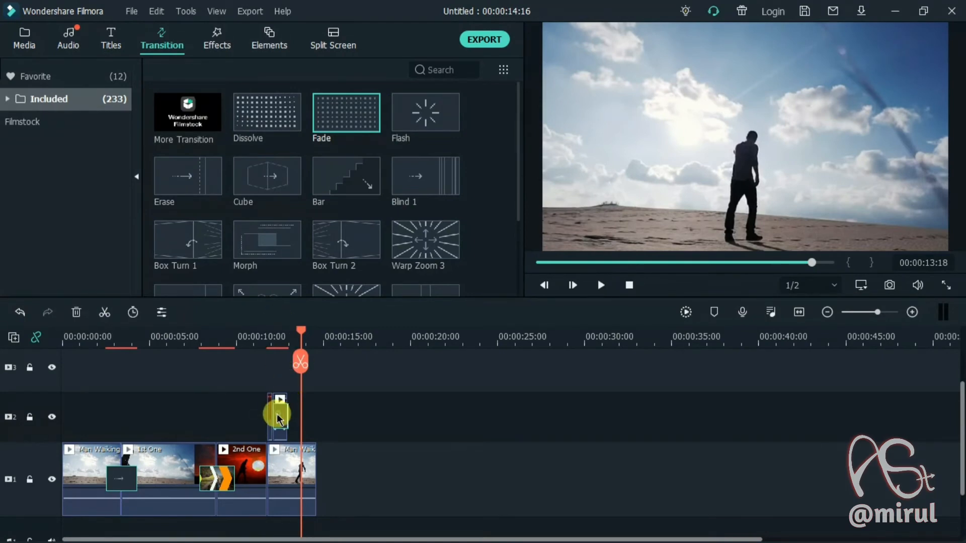
drag(305, 330, 263, 331)
key(space)
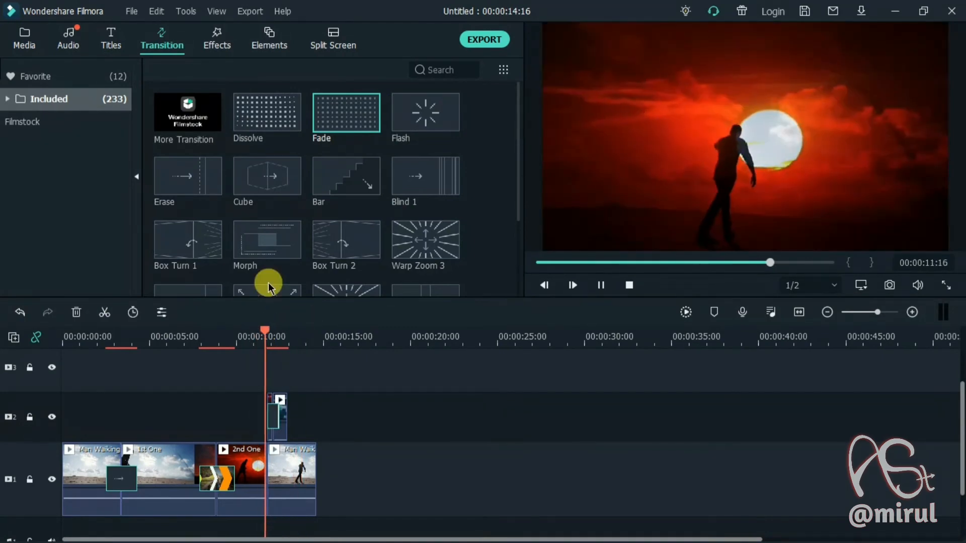
key(space)
key(Delete)
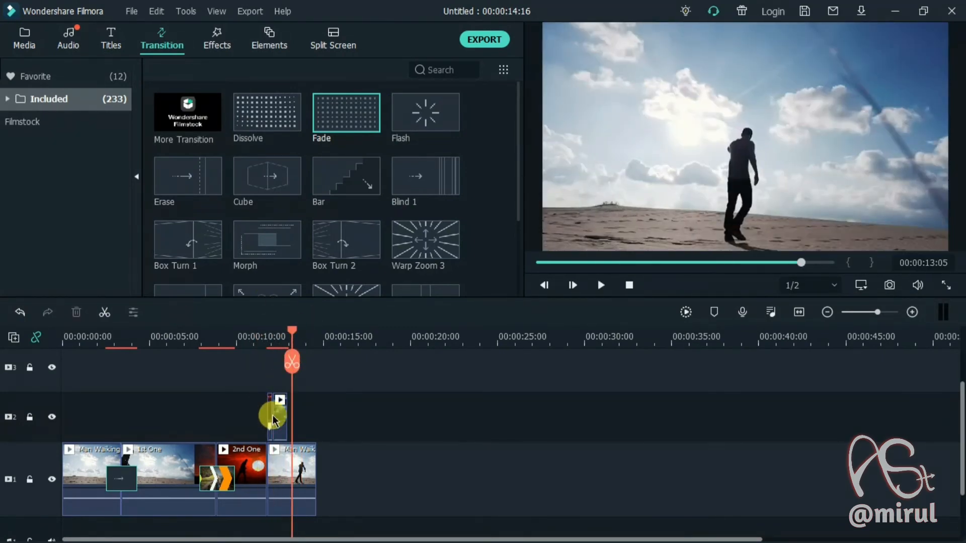
Set the Sky 4 clip's blending mode to Multiply
drag(292, 336, 288, 339)
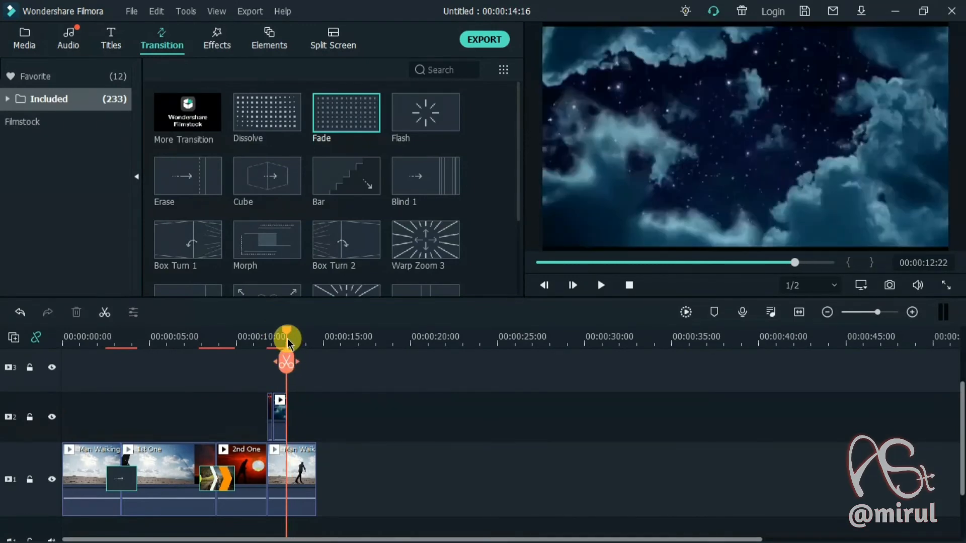
click(283, 400)
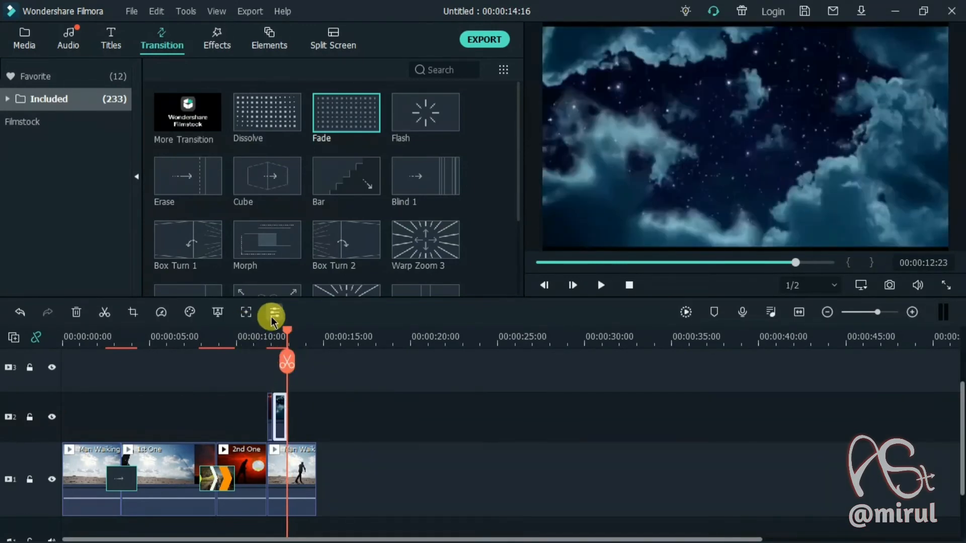
click(271, 315)
click(271, 138)
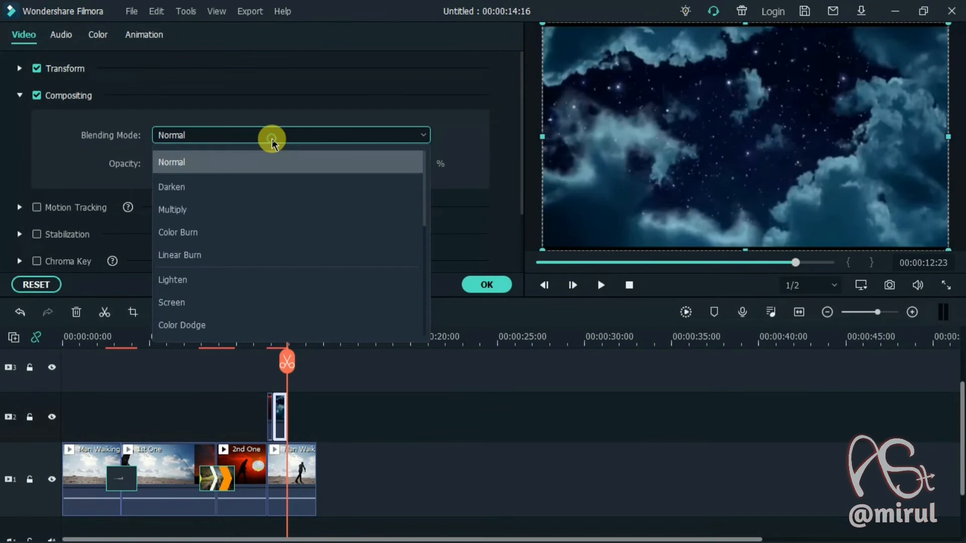
click(257, 210)
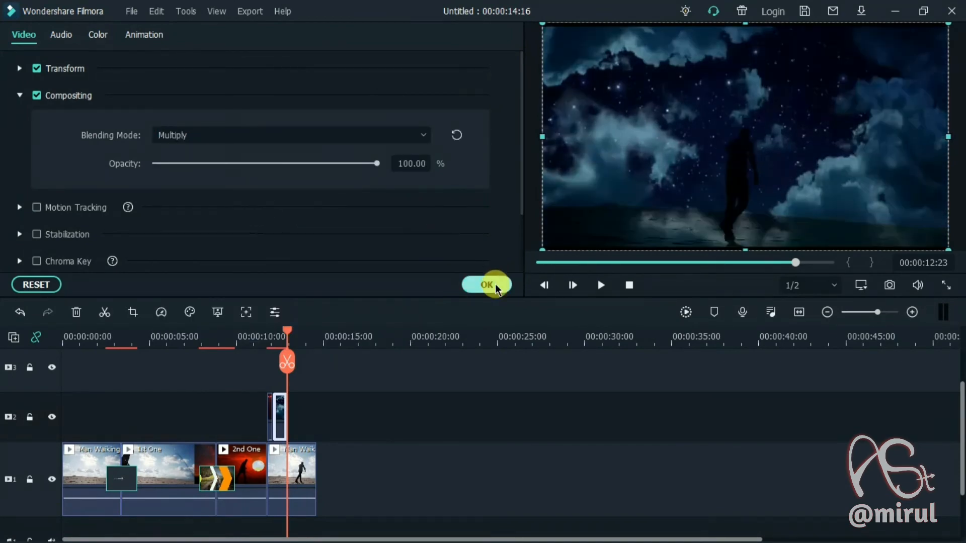
click(495, 284)
Split the Man Walking clip on video track 1 at 00:00:12:24, where Sky 4 ends
mouse_move(291, 330)
mouse_down()
mouse_move(268, 333)
mouse_move(284, 328)
mouse_up()
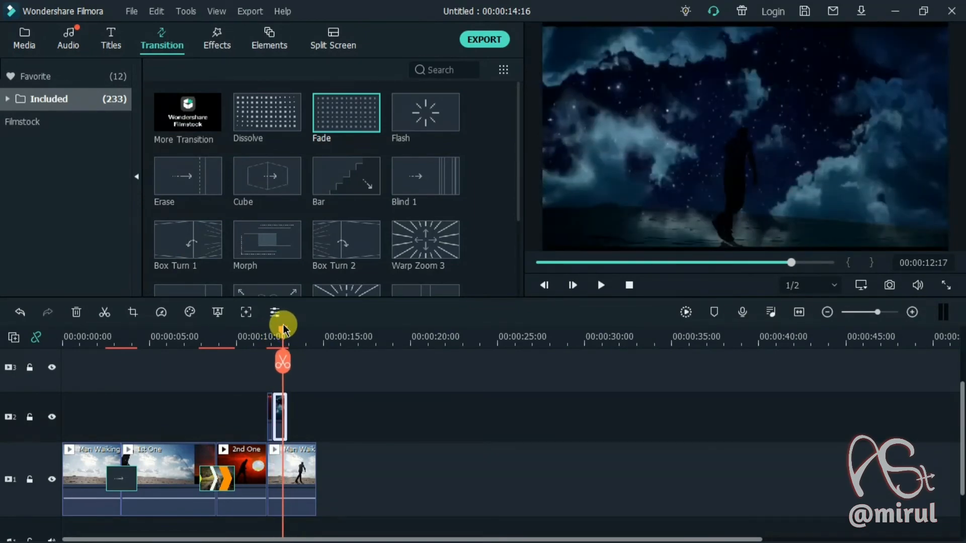
key(Right)
key(Right)
key(Right)
key(Right)
key(Right)
key(Right)
key(Right)
key(Right)
key(Right)
key(Right)
key(Right)
key(Left)
key(Left)
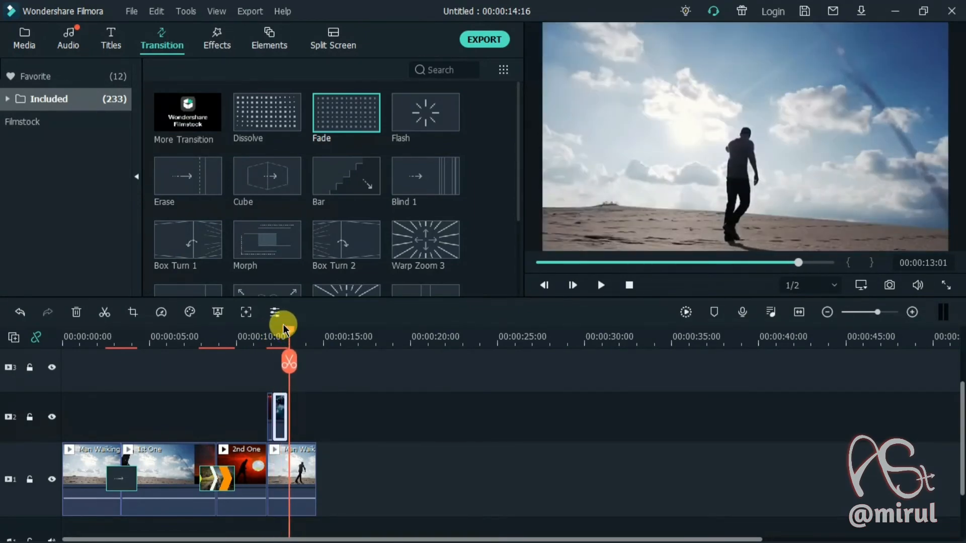
key(Left)
key(Left)
key(Left)
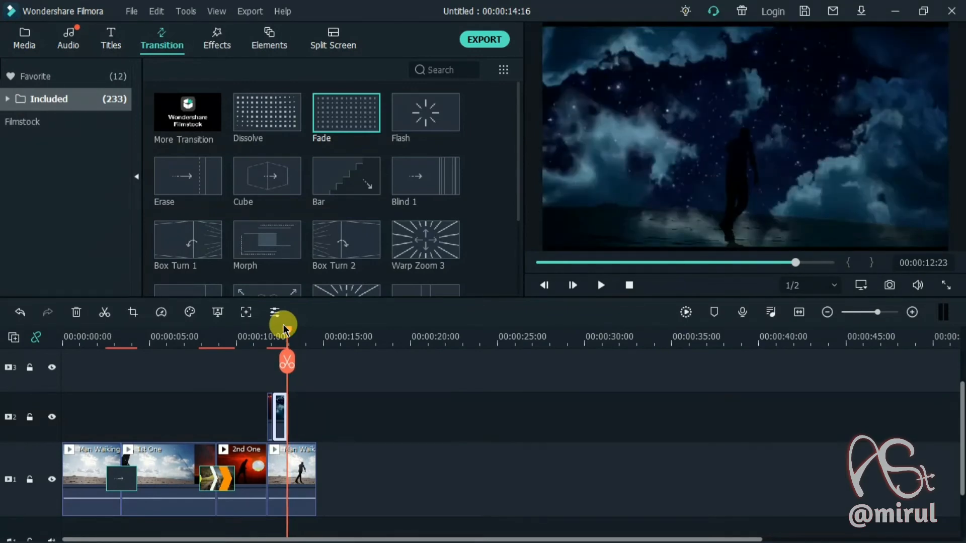
key(Right)
key(Left)
key(Right)
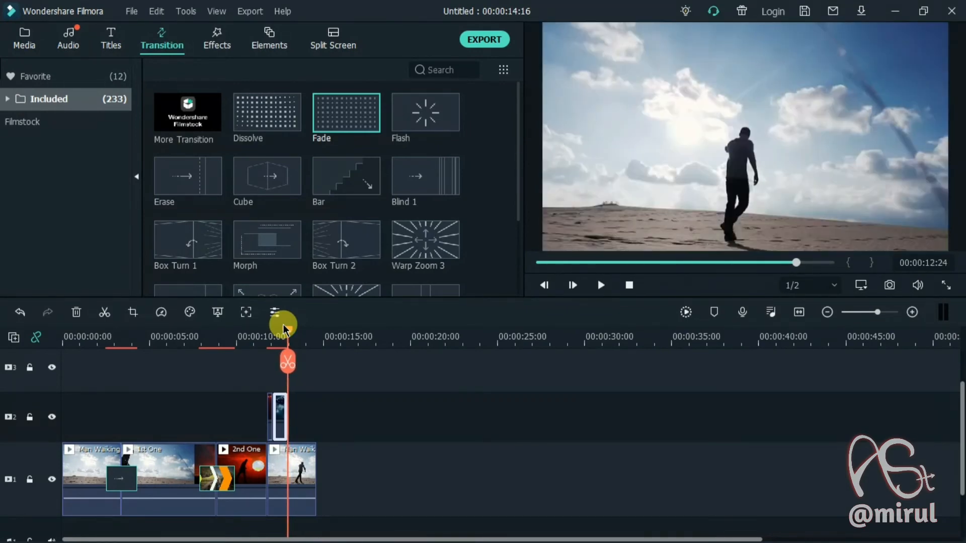
key(ctrl+b)
click(344, 433)
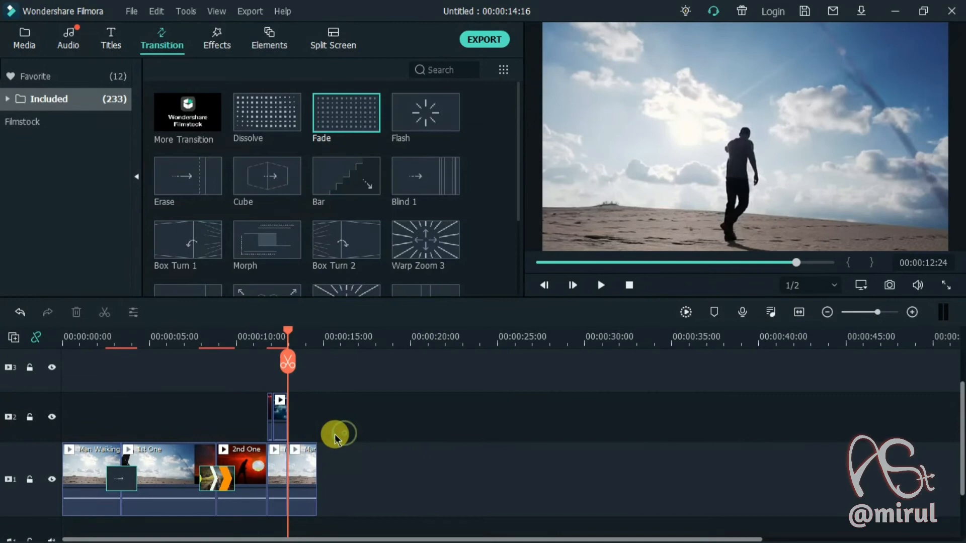
Delete the Man Walking remainder and all clips before the Sky 3 and Sky 4 composite, leaving only the composite
click(296, 451)
key(Delete)
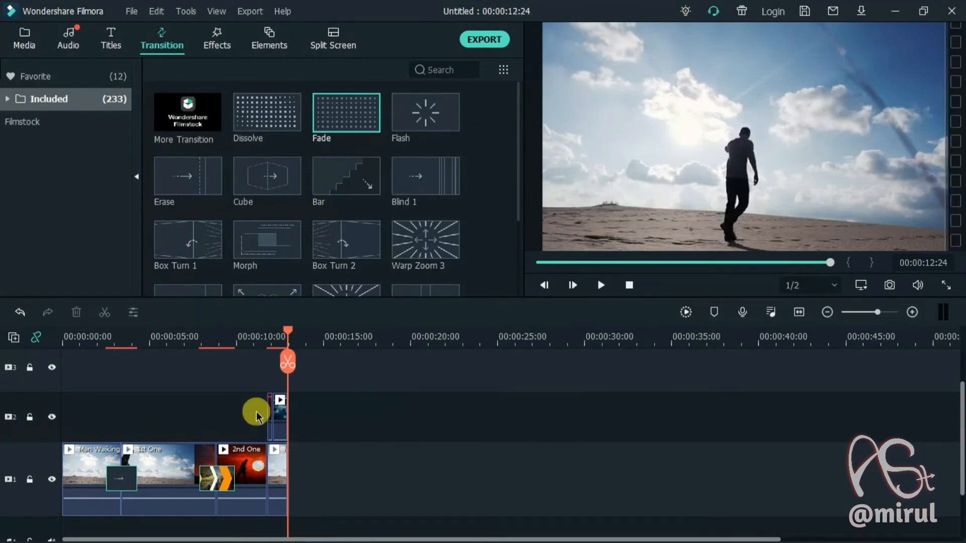
drag(109, 399, 232, 494)
key(Delete)
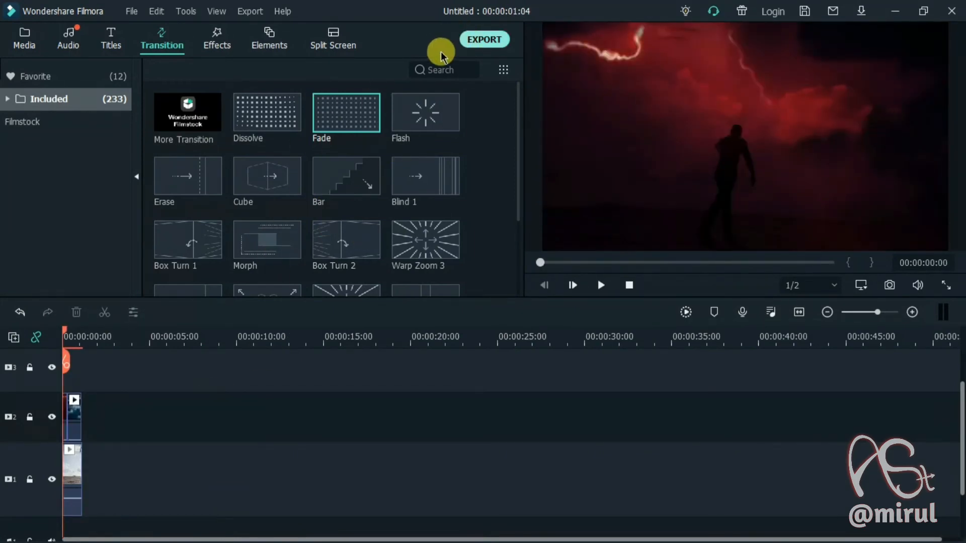
Export the Sky 3 and Sky 4 composite as an MP4 named 3rd One
click(478, 40)
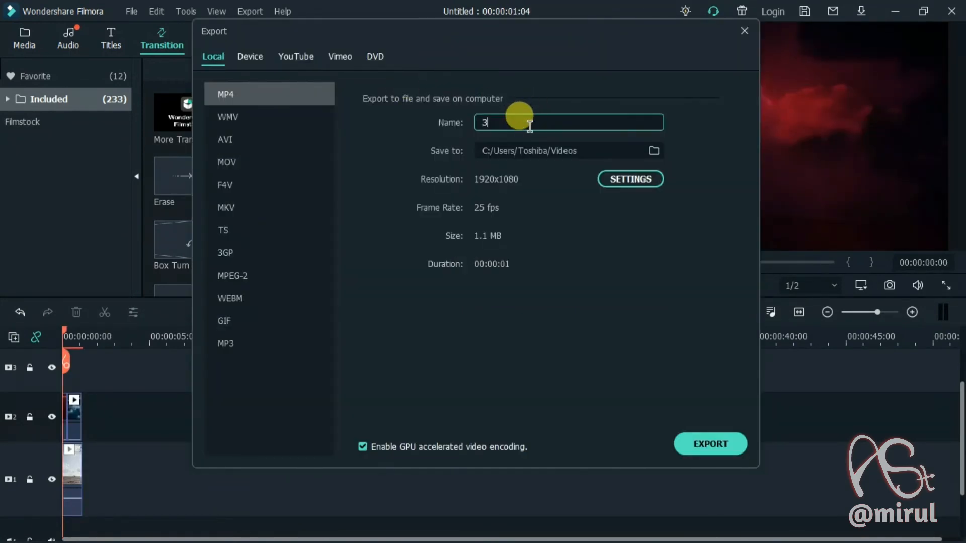
click(714, 441)
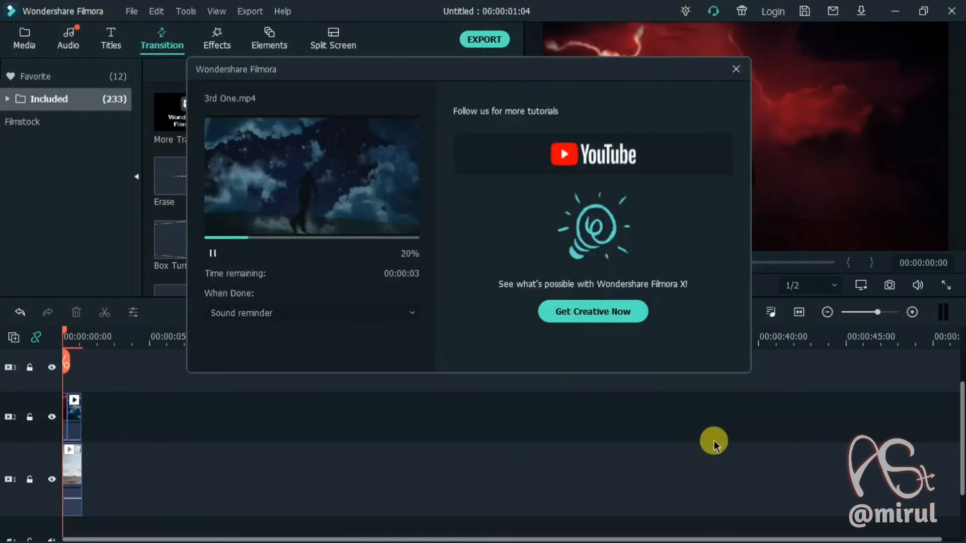
click(382, 352)
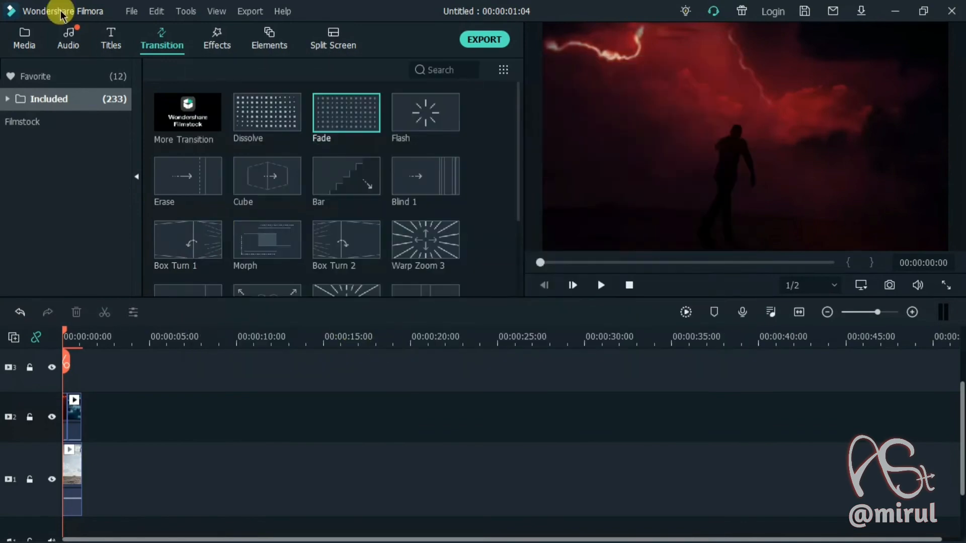
Undo the clip deletions, then delete Sky 3, Sky 4 and the Man Walking segment beneath them
click(29, 36)
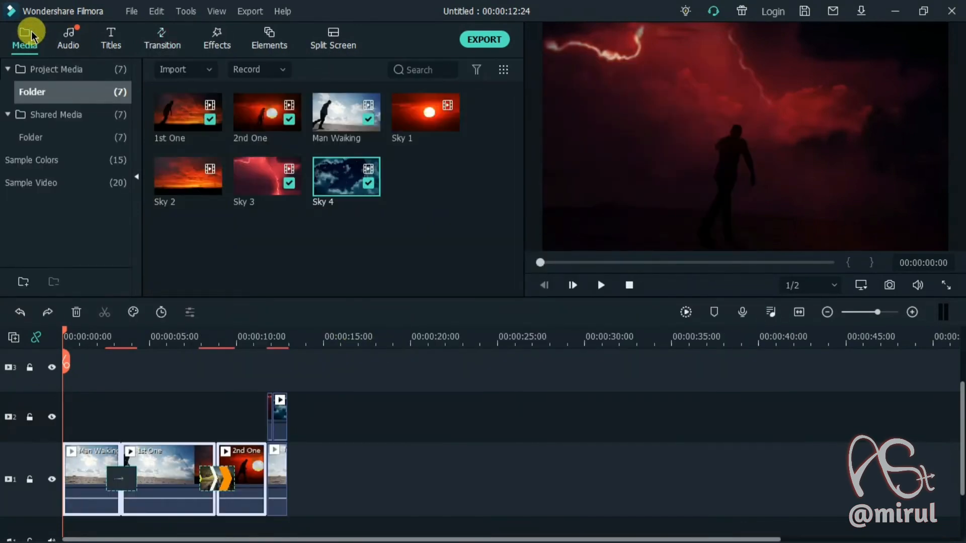
click(319, 409)
click(275, 397)
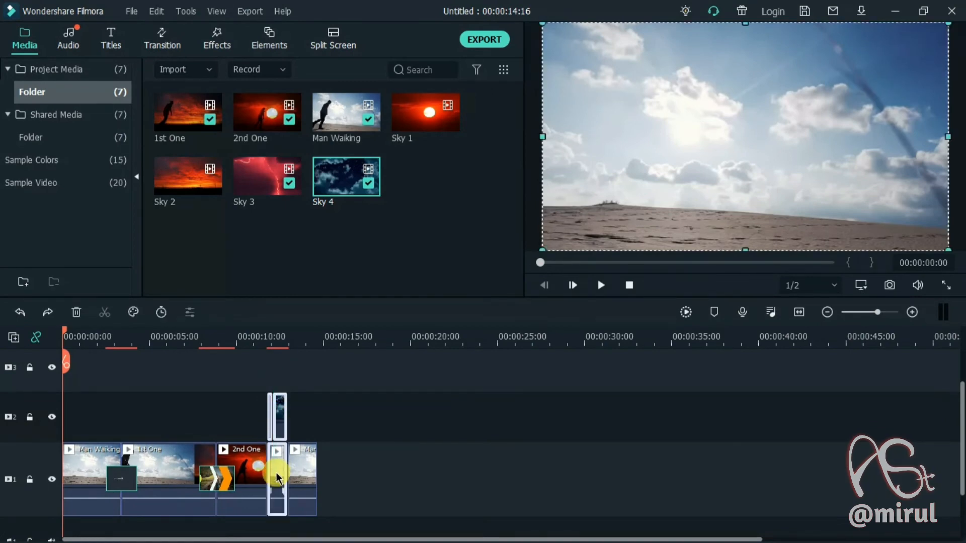
key(Delete)
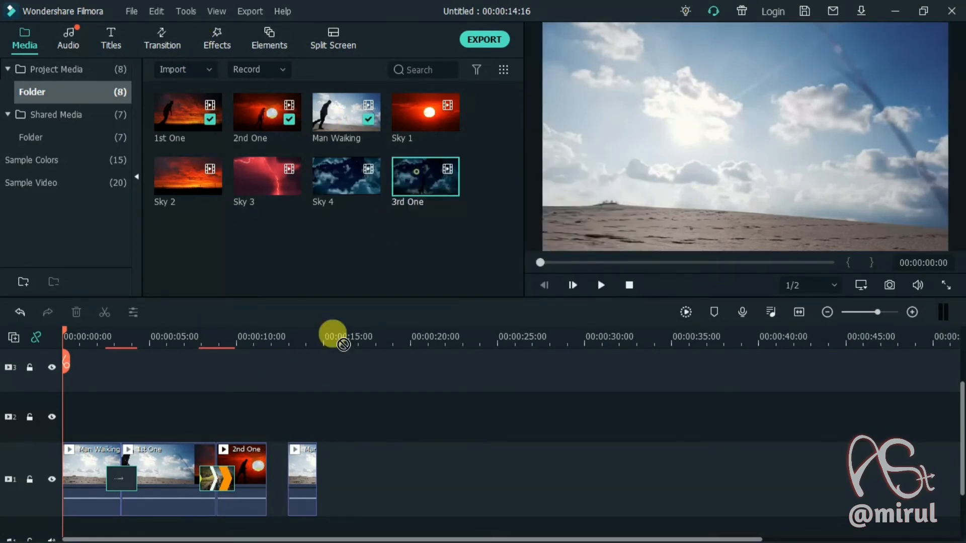
Place the imported 3rd One clip in the gap after 2nd One on video track 1, and scrub through it
drag(344, 345, 271, 448)
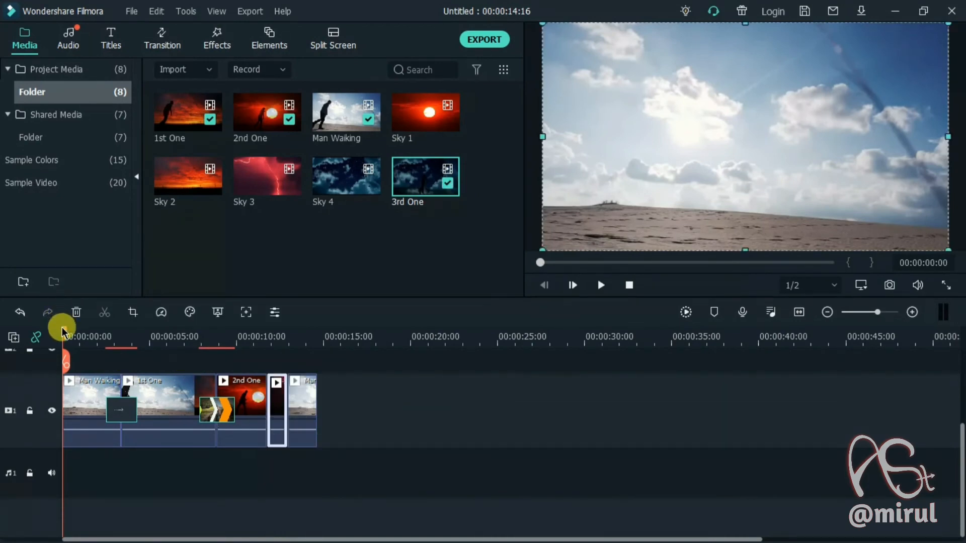
drag(67, 332, 253, 335)
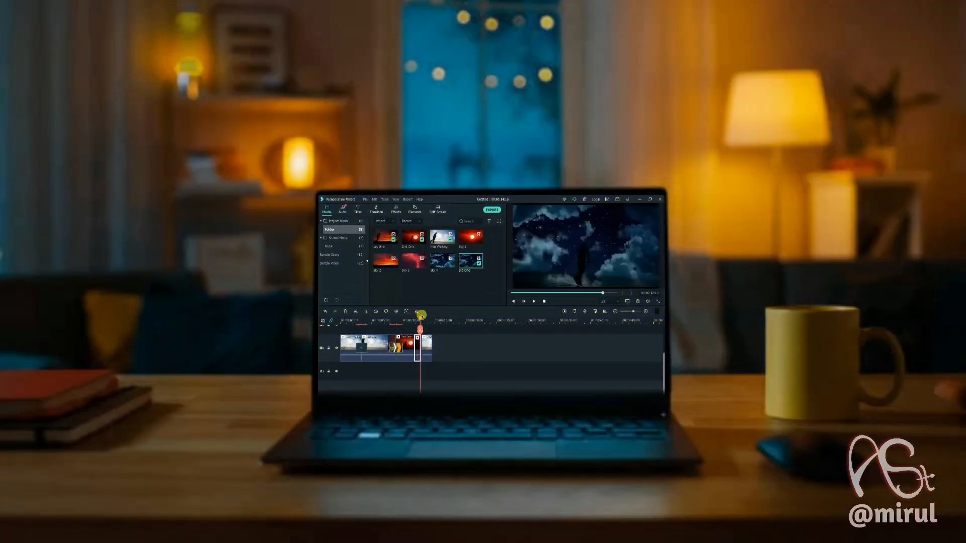
drag(422, 316, 419, 316)
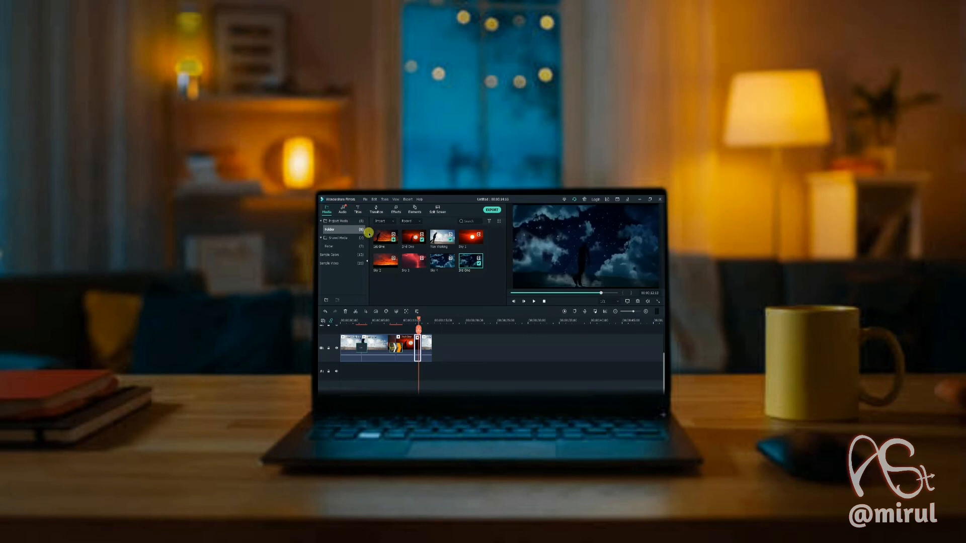
Add the first Linear transition to the 3rd One clip, and play back from the end of 2nd One
click(375, 209)
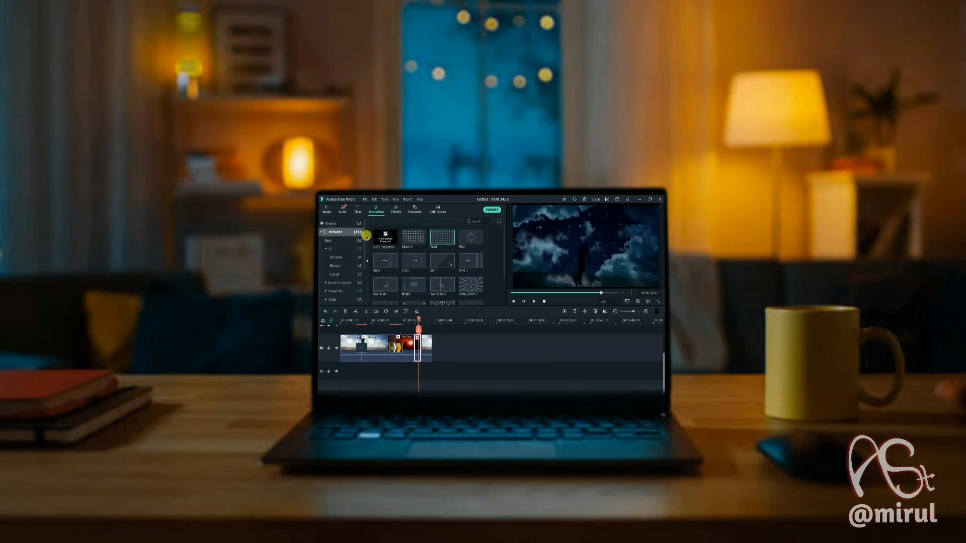
click(335, 283)
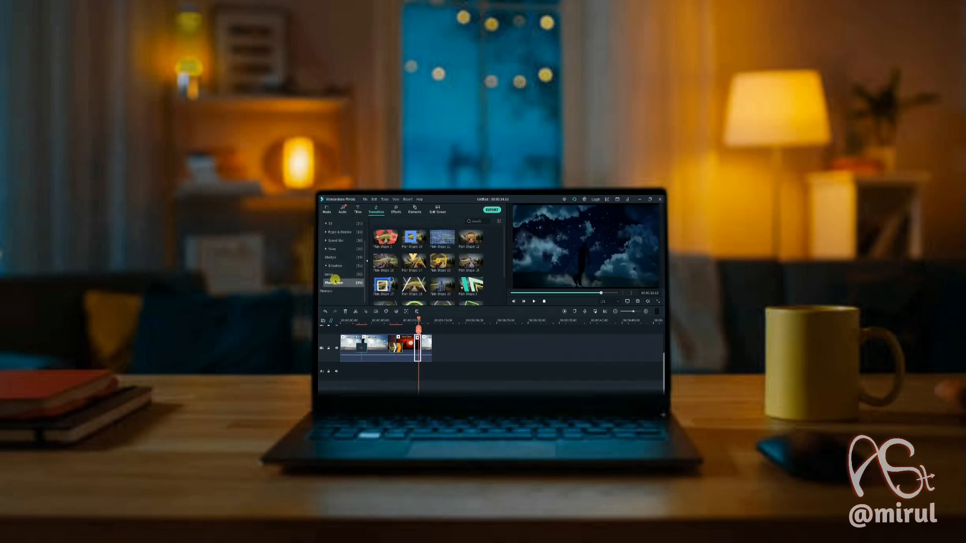
click(336, 274)
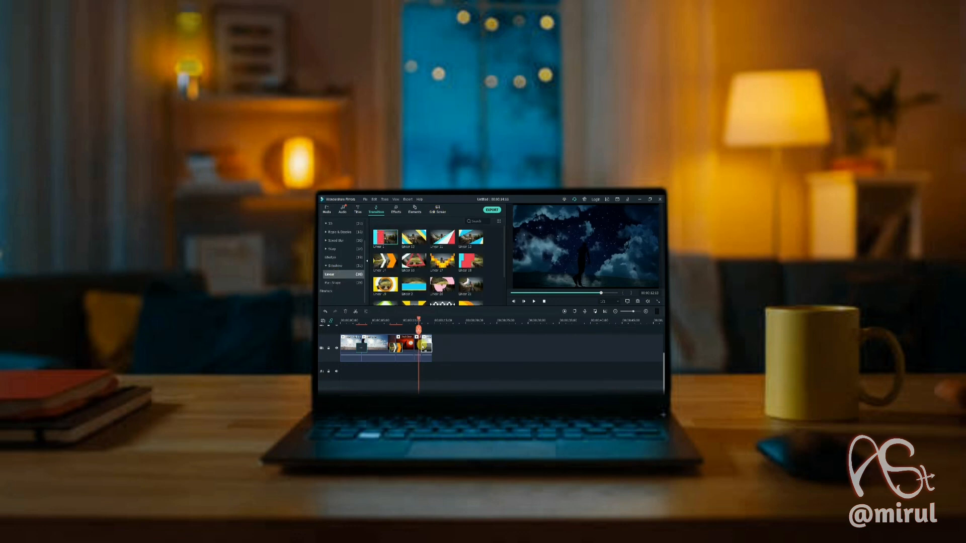
drag(422, 347, 412, 320)
key(space)
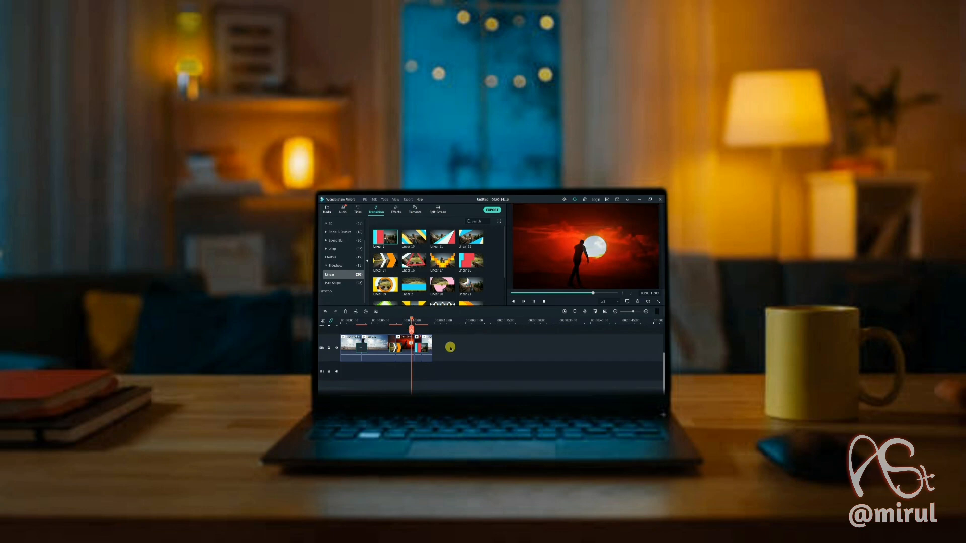